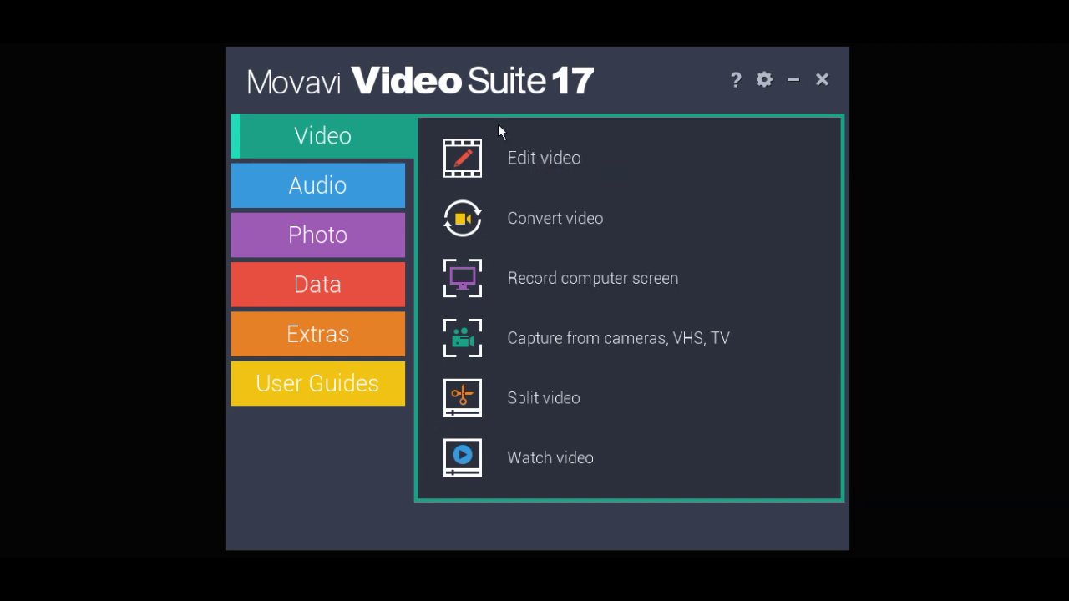
click(324, 182)
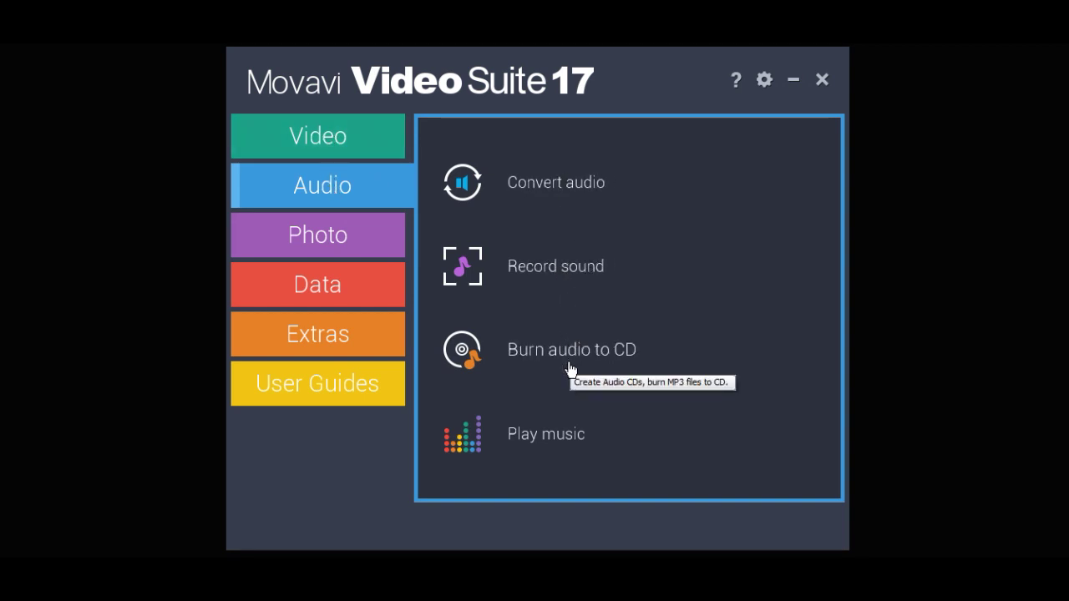
click(316, 224)
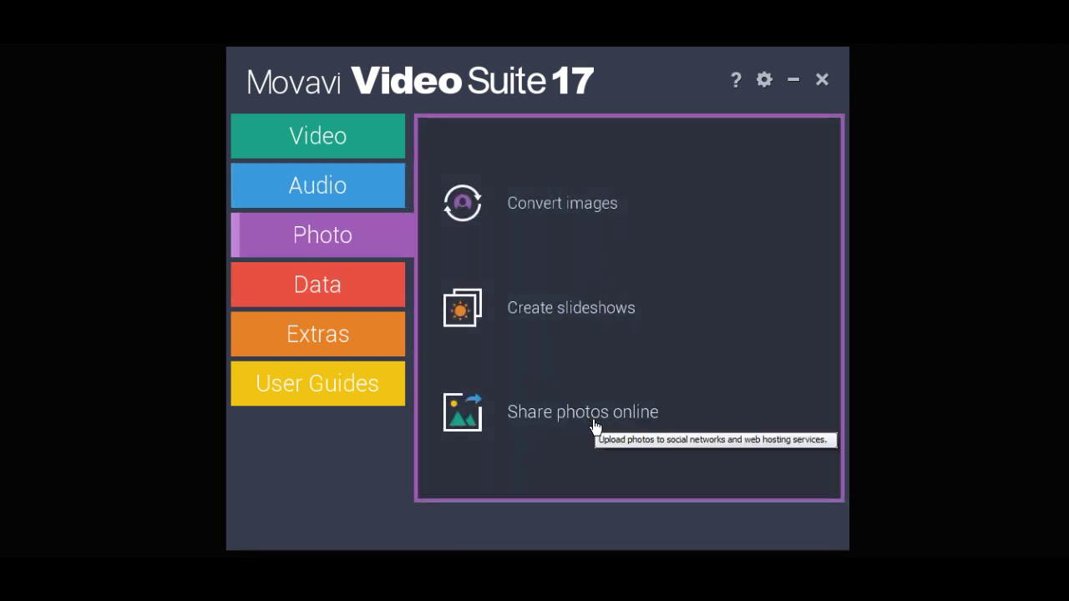
click(330, 279)
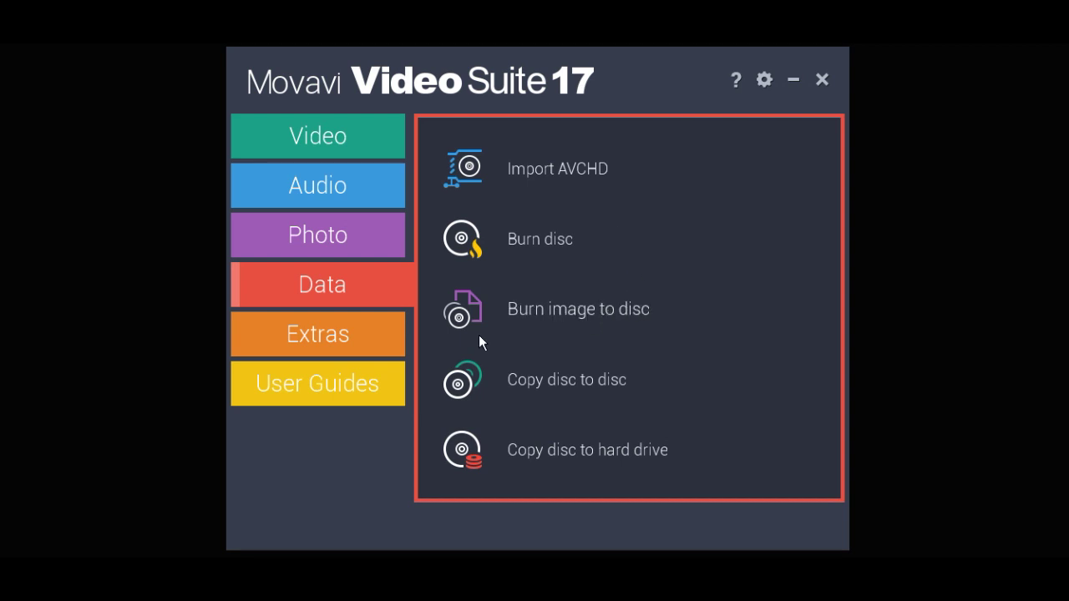
click(335, 338)
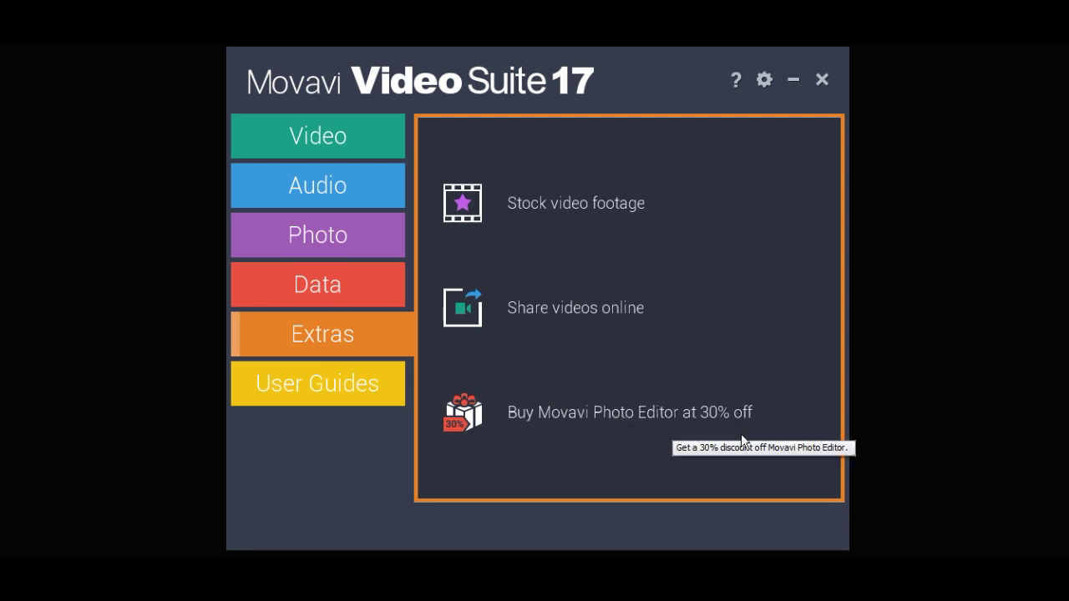
click(297, 370)
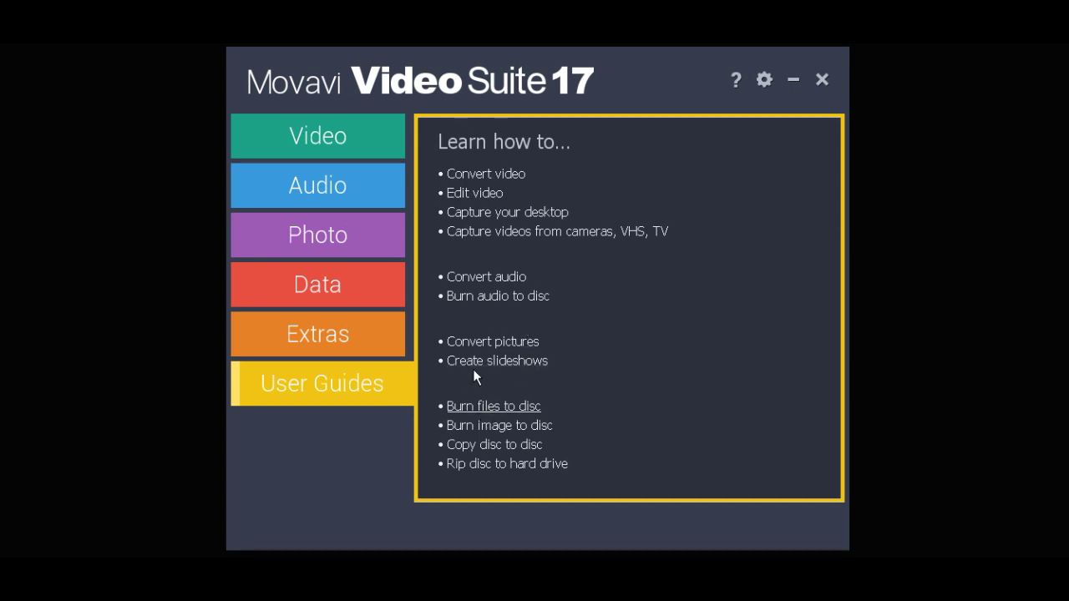
click(328, 140)
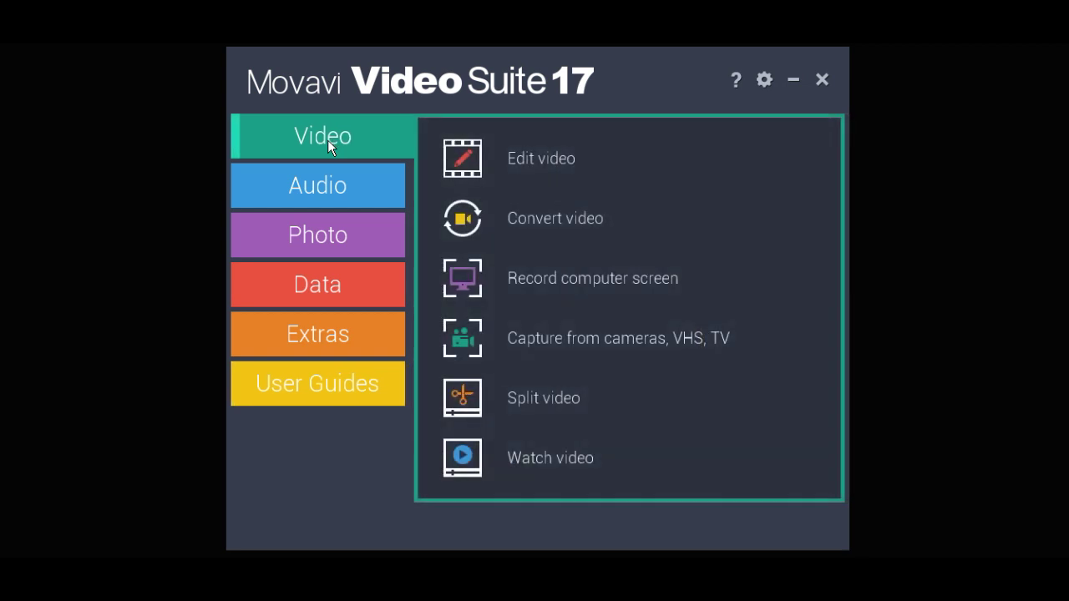
Launch Video Editor Plus and start a new project in Full-Feature Mode.
click(530, 163)
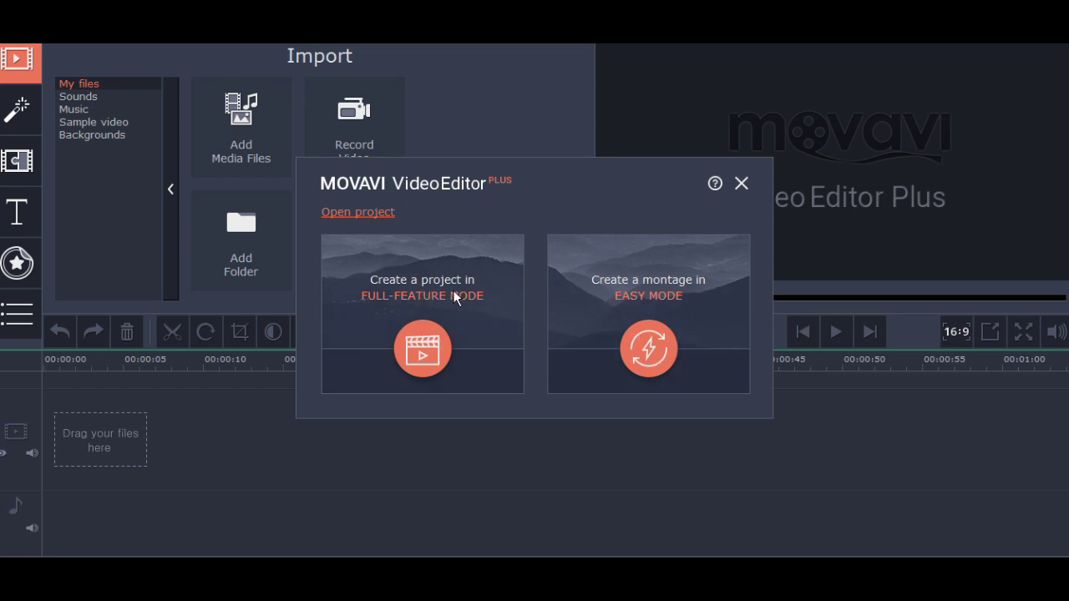
click(425, 307)
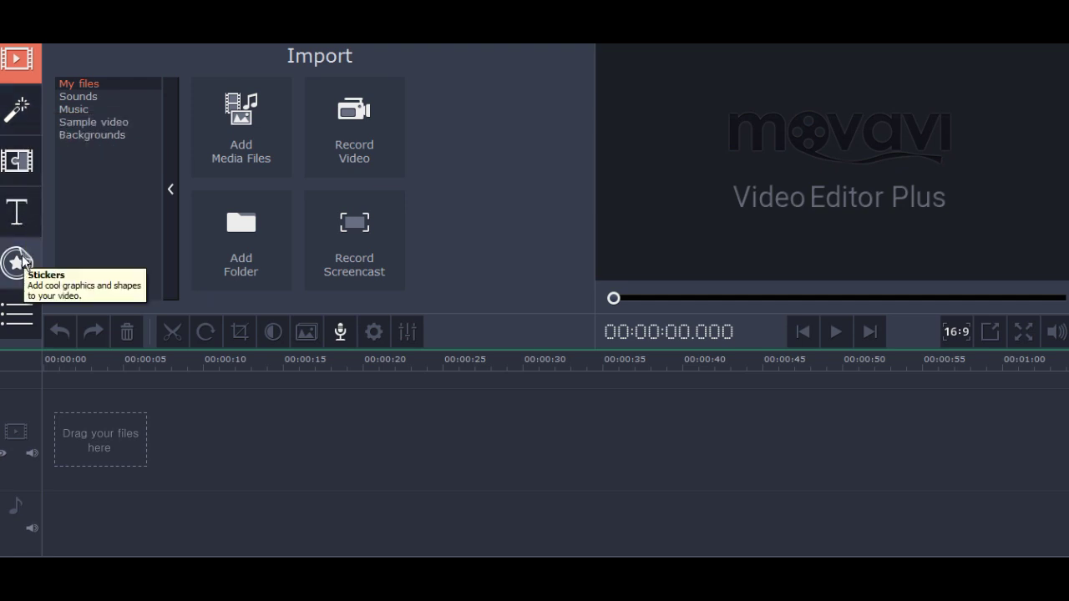
click(29, 311)
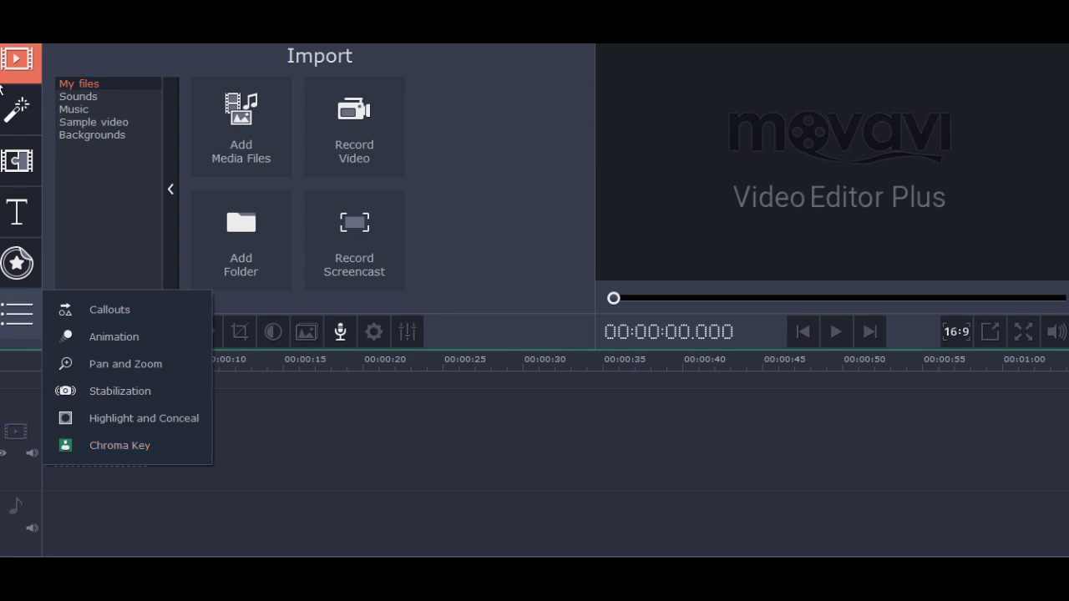
click(14, 62)
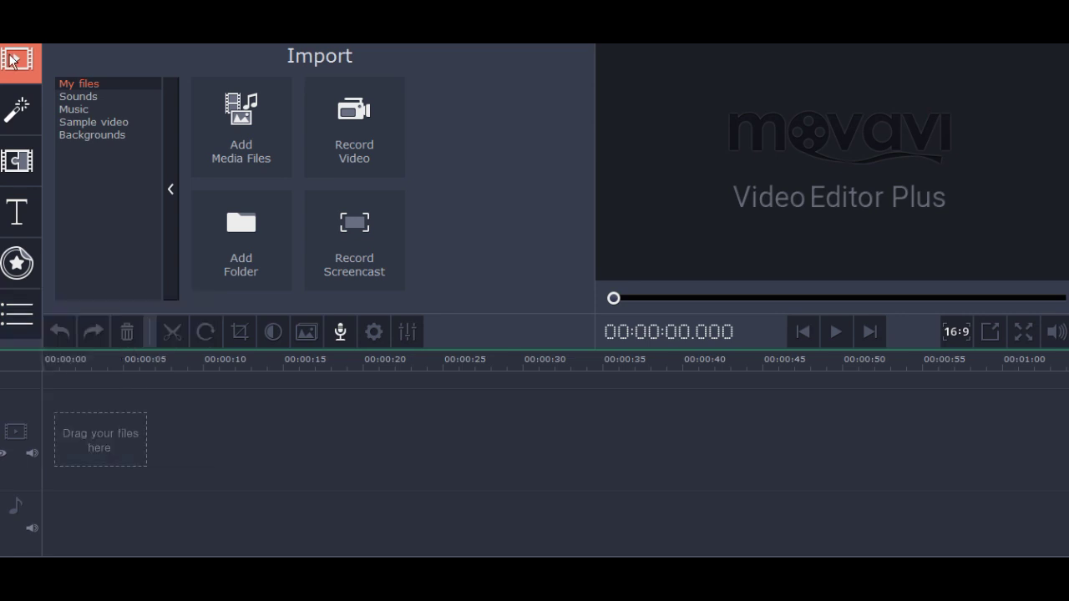
click(92, 99)
click(87, 109)
click(100, 123)
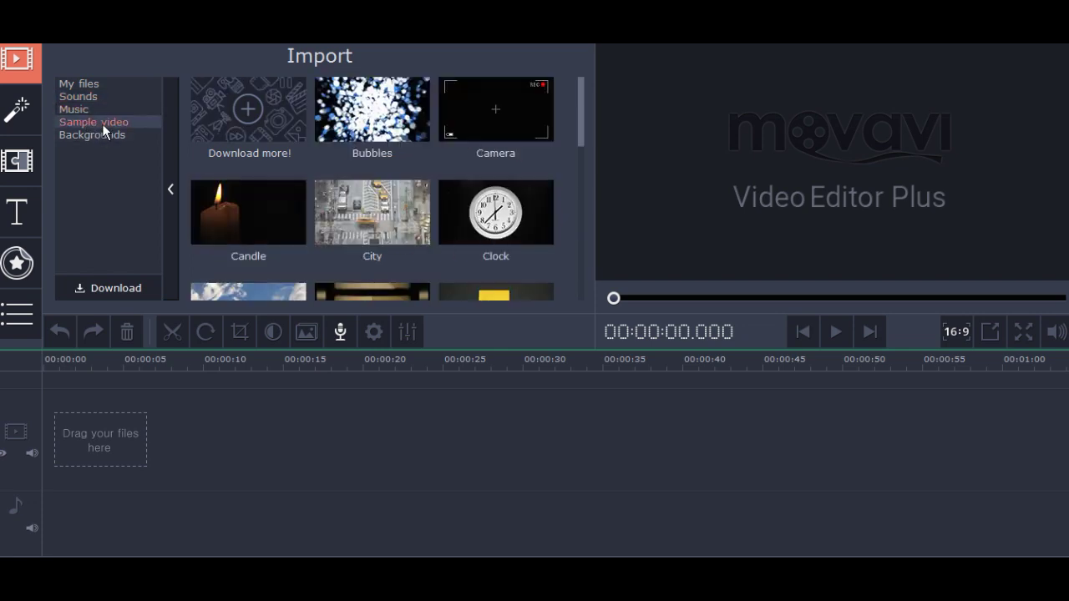
click(103, 134)
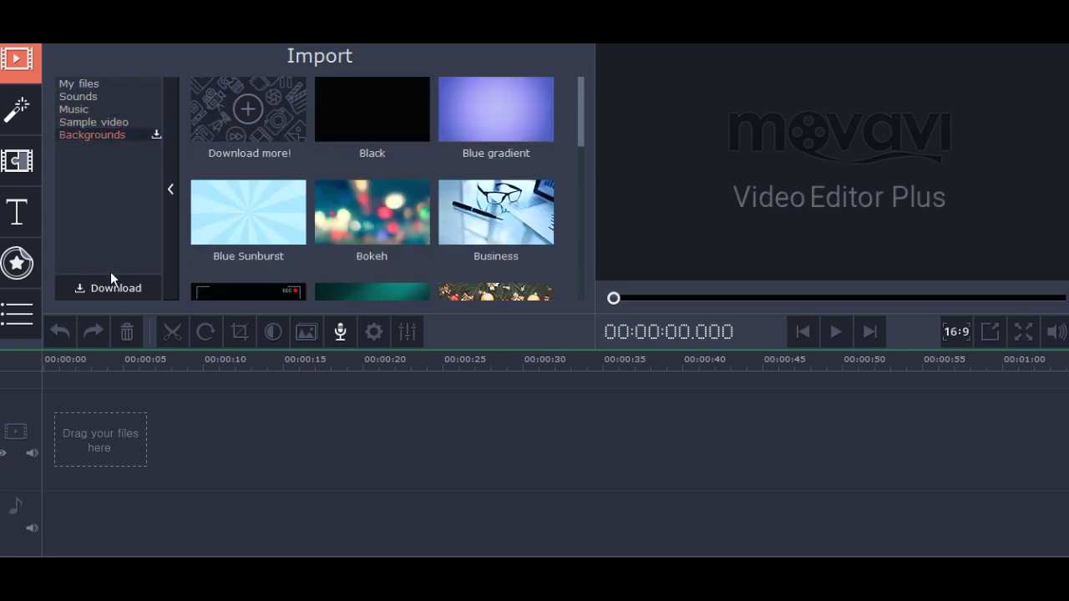
click(82, 83)
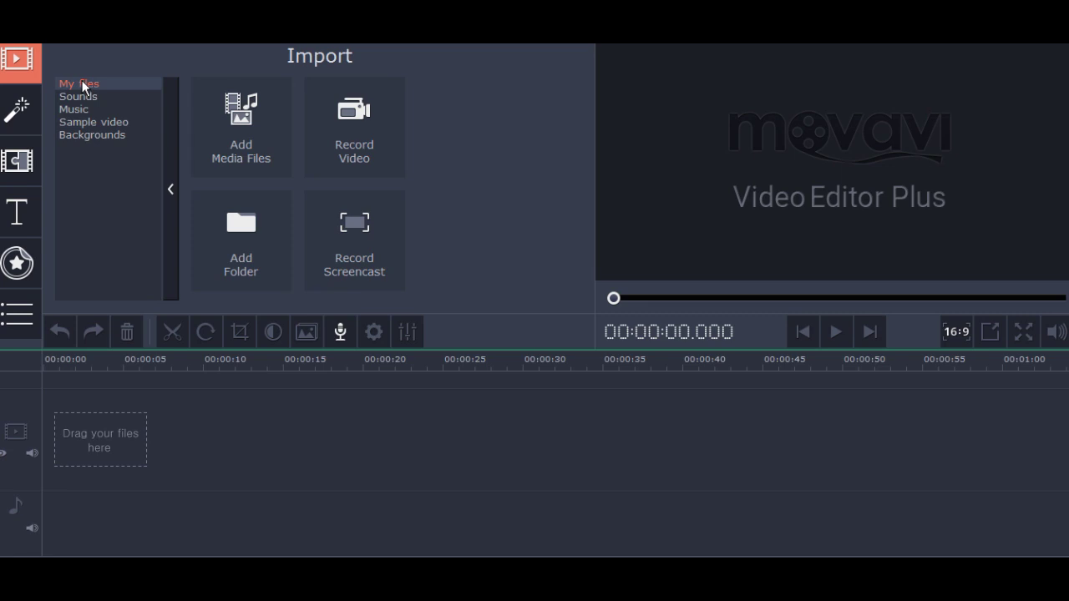
click(82, 96)
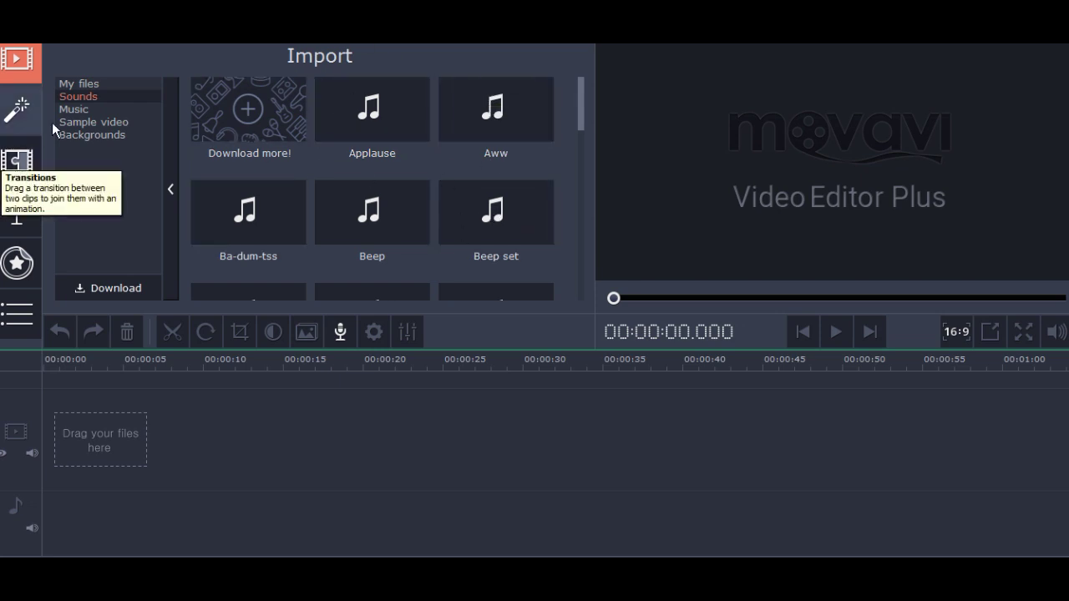
click(77, 105)
click(90, 123)
click(96, 136)
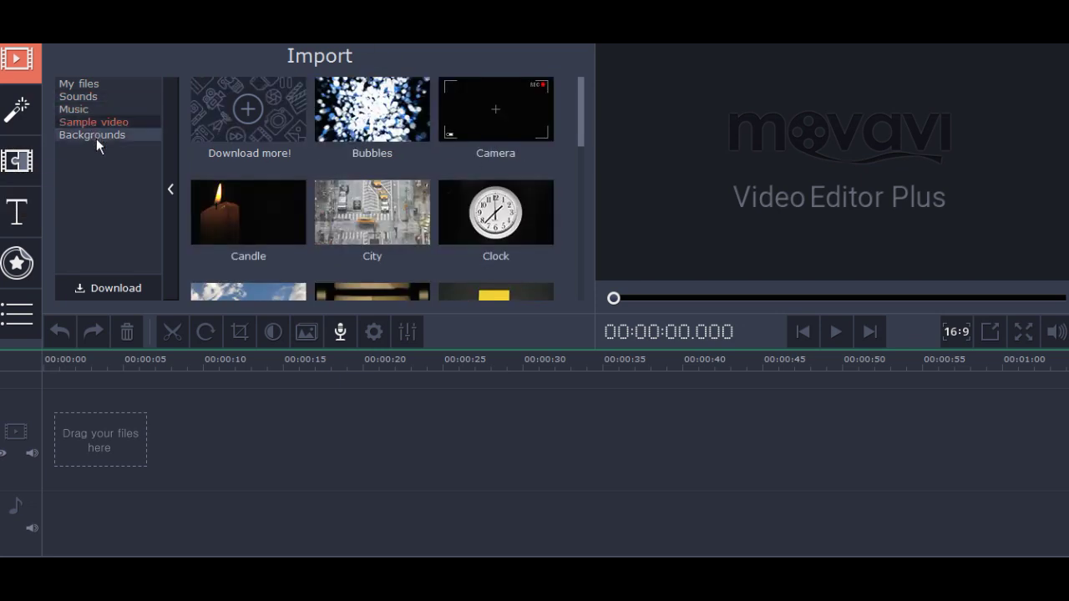
click(91, 84)
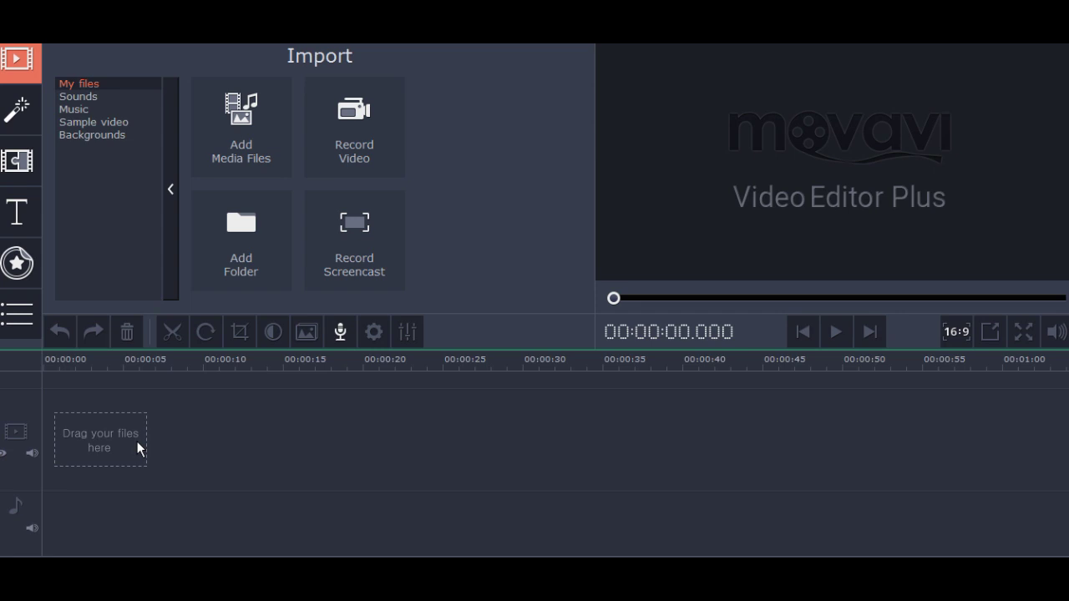
In Add Media Files, browse to the clips folder on Local Disk (D:).
click(248, 133)
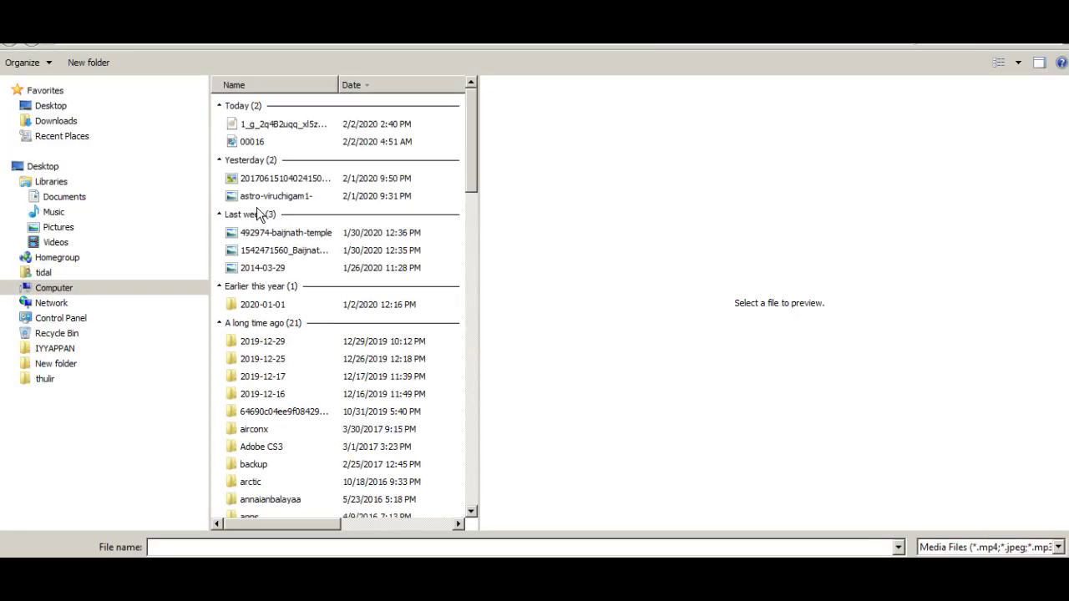
click(20, 289)
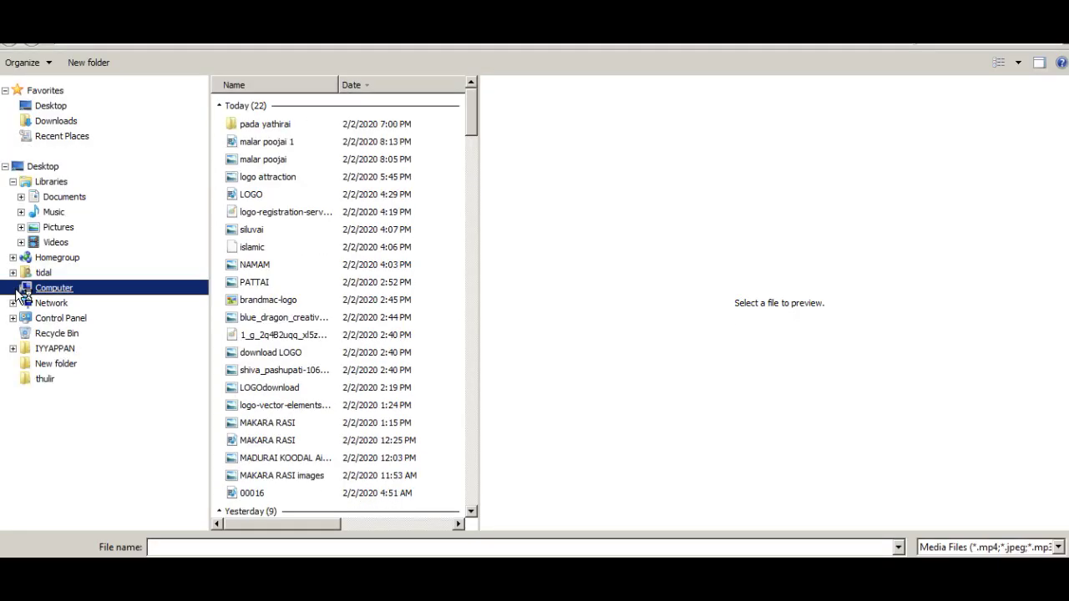
click(52, 320)
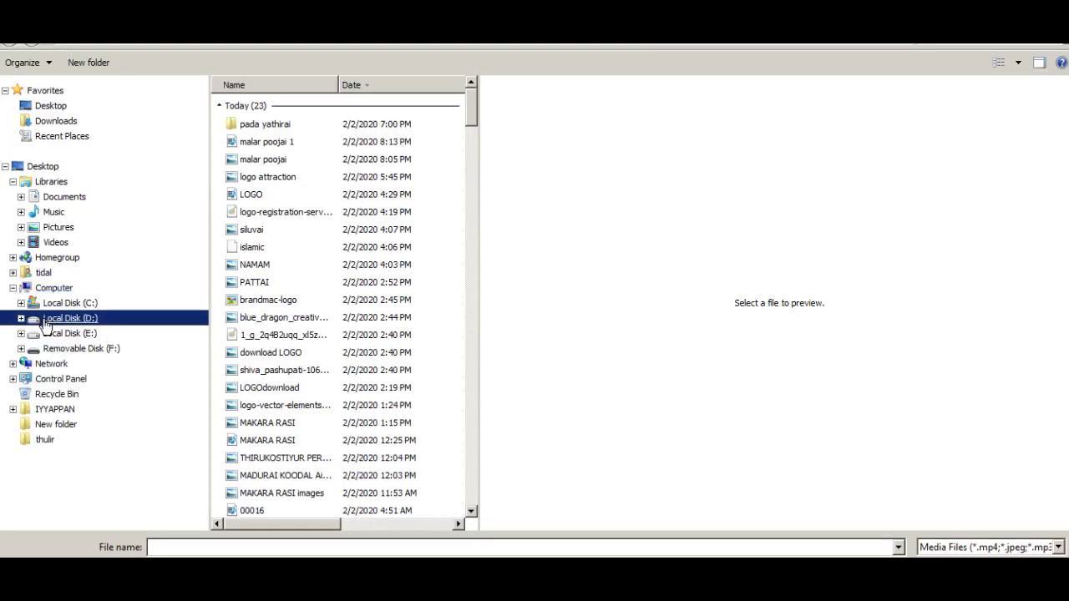
click(273, 129)
click(273, 140)
key(m)
key(u)
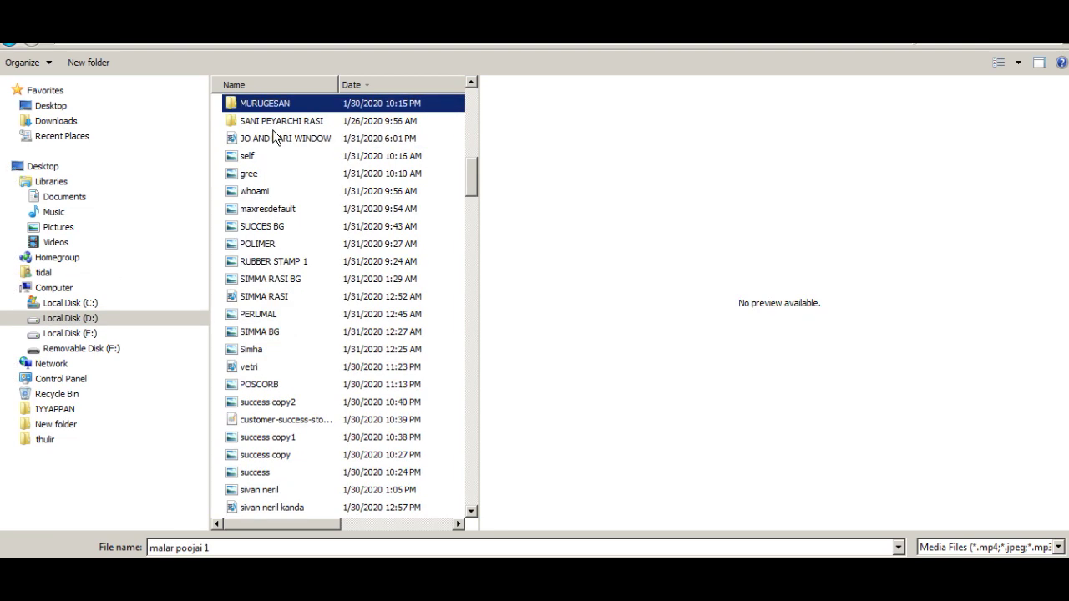
key(Down)
key(Up)
key(Return)
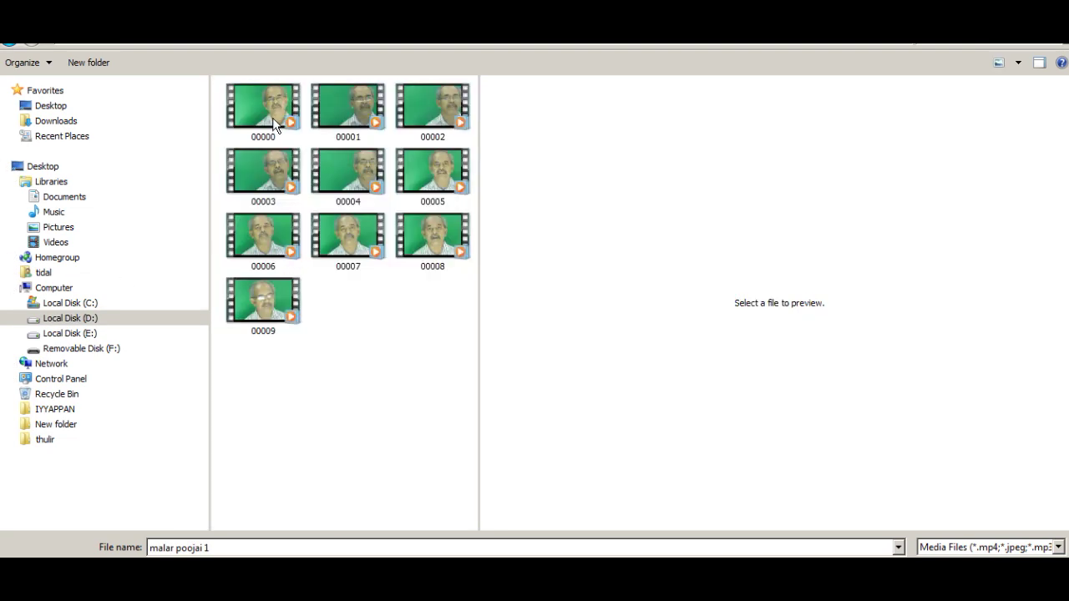
Preview clip 00000 and add 00000.MTS to the timeline.
click(274, 122)
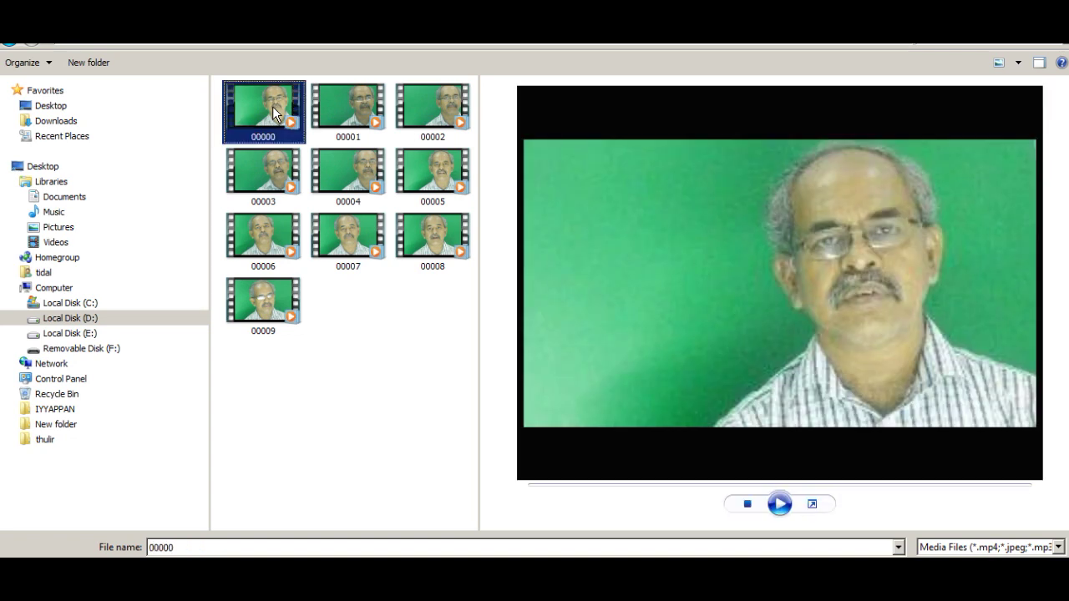
click(786, 510)
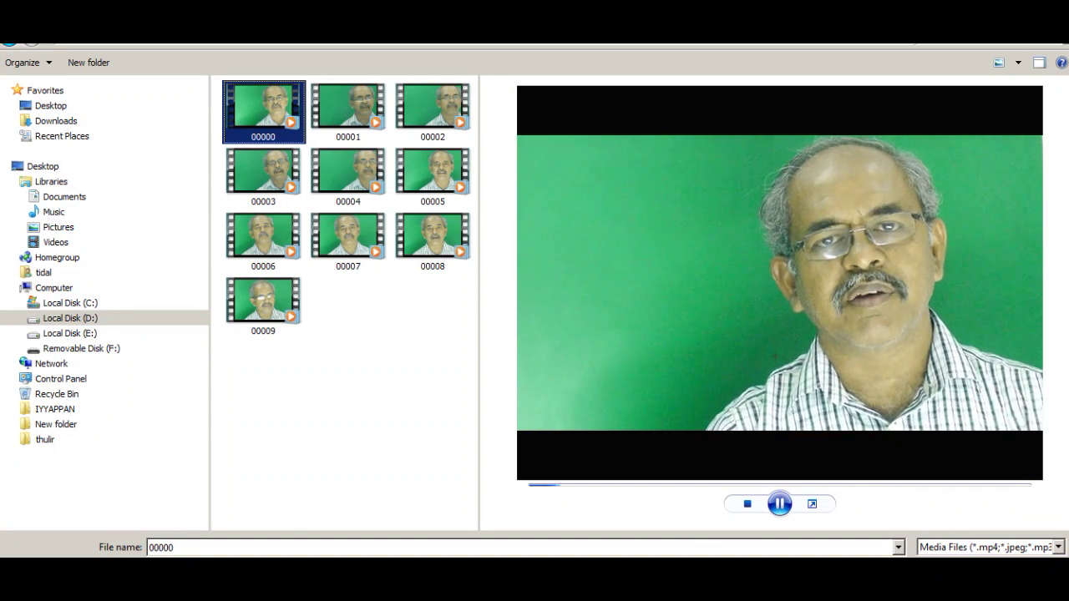
key(Return)
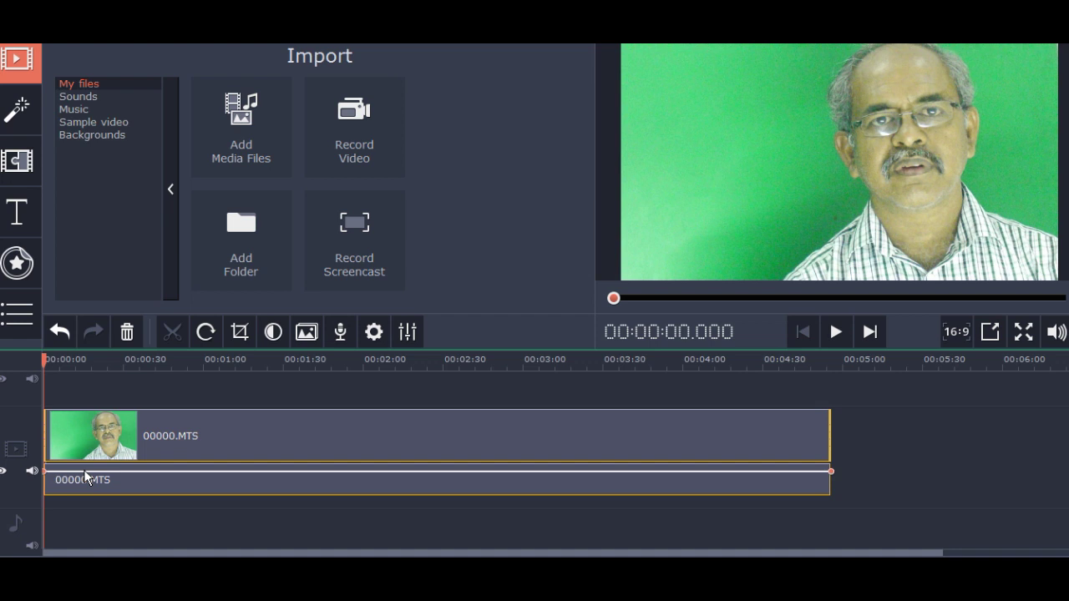
click(69, 376)
click(71, 450)
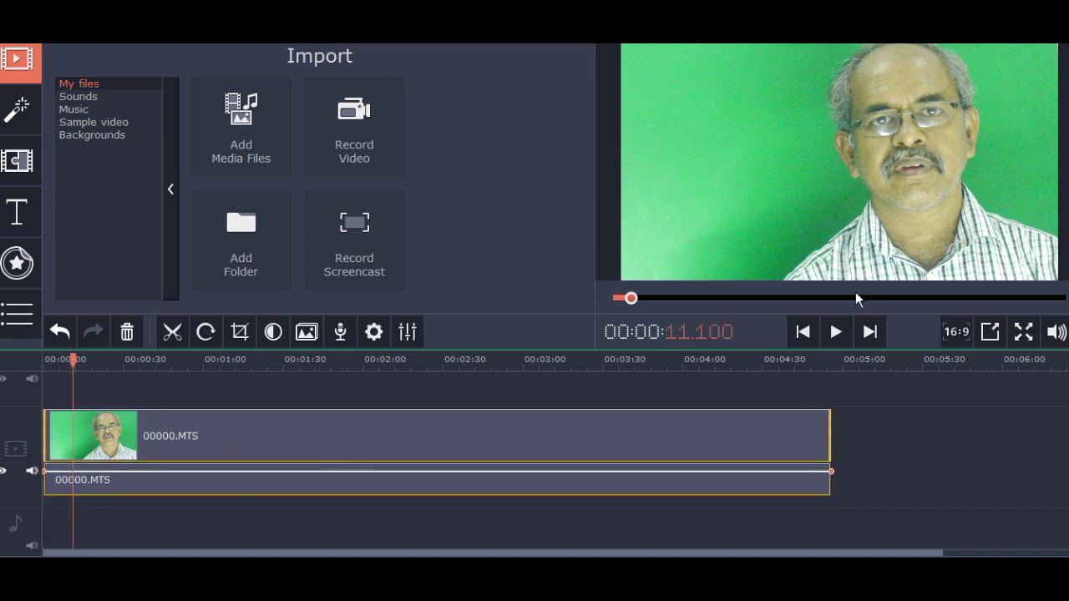
drag(55, 366, 13, 364)
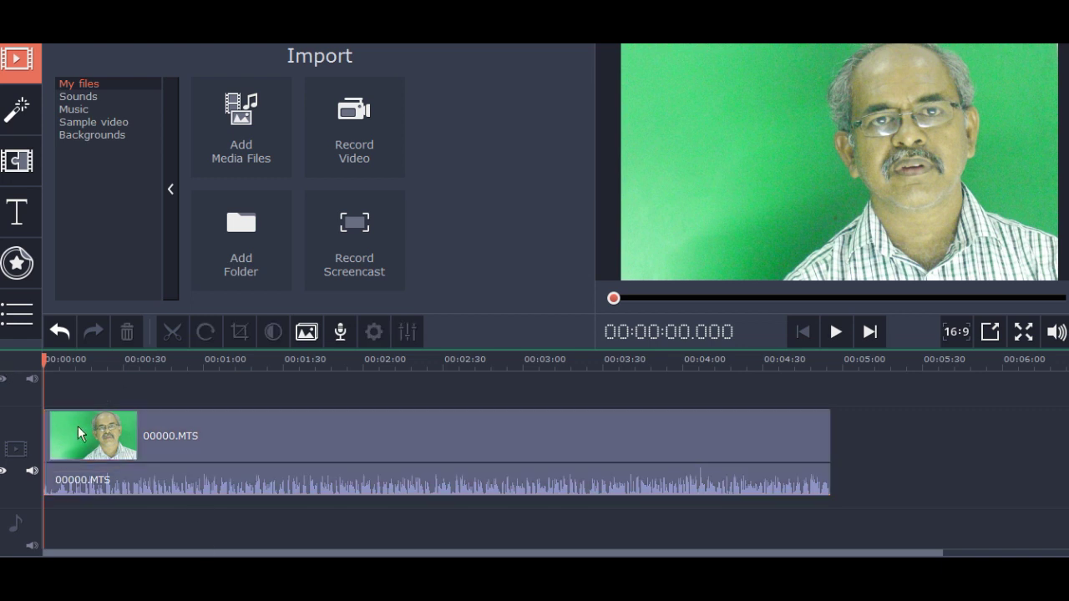
click(70, 431)
click(47, 429)
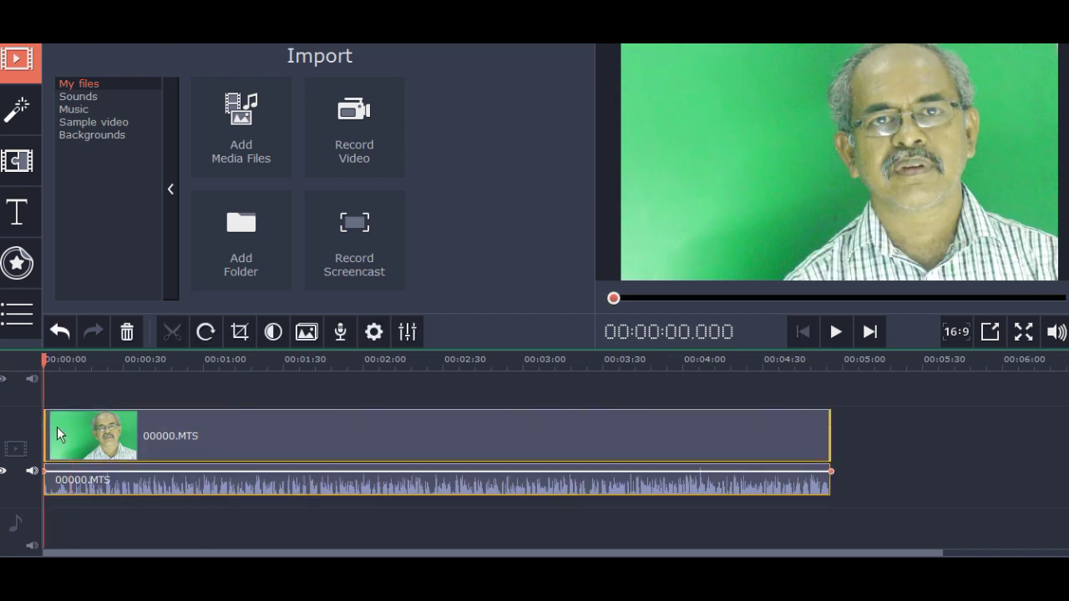
key(space)
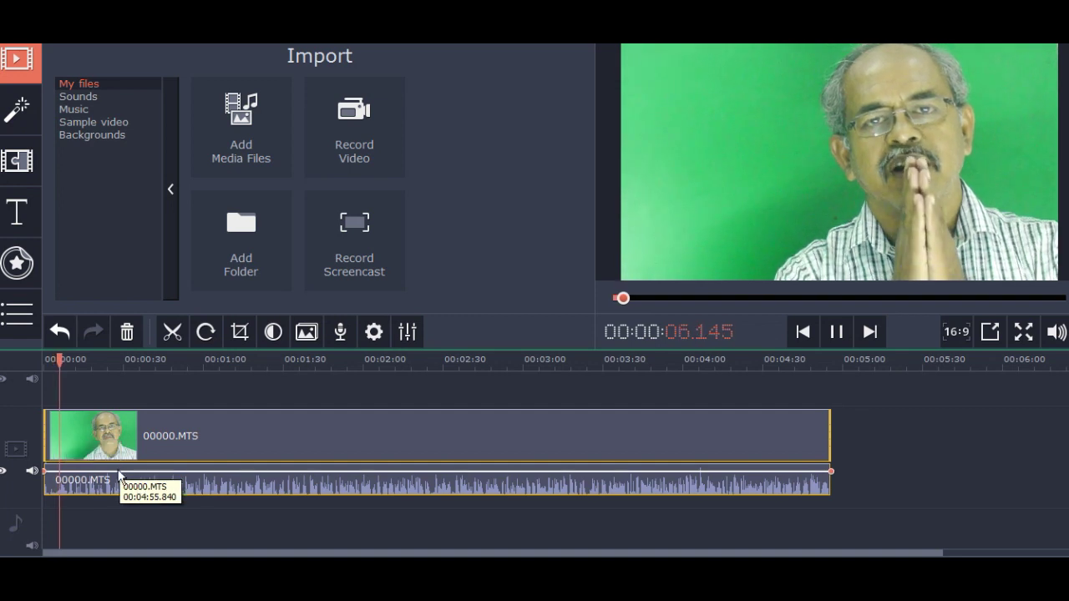
key(space)
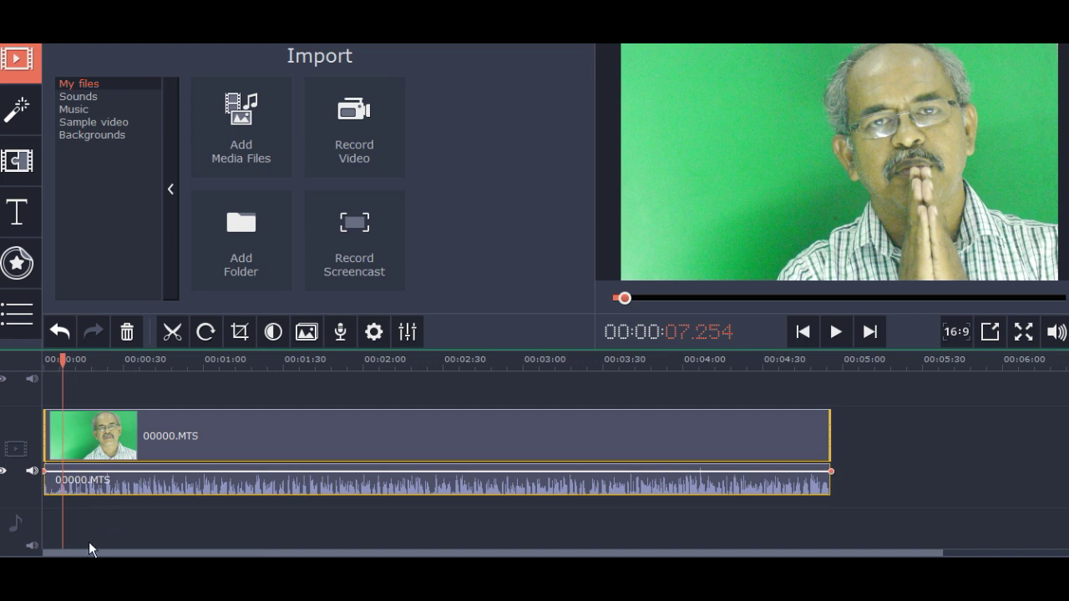
Zoom the timeline and split the interview clip at about 5.8 seconds.
key(ctrl+plus)
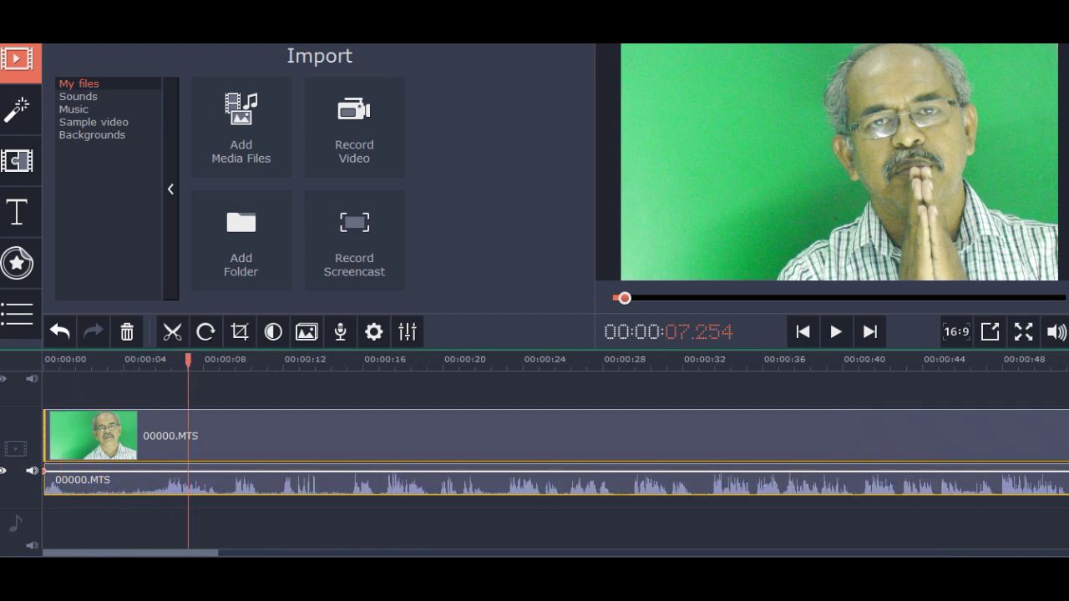
click(169, 481)
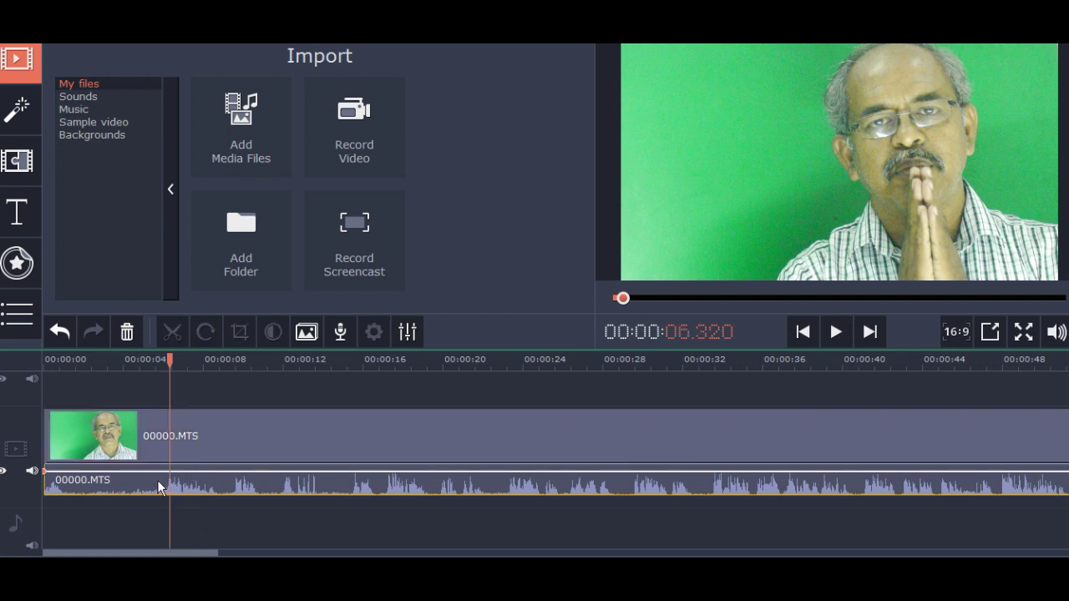
click(100, 477)
key(space)
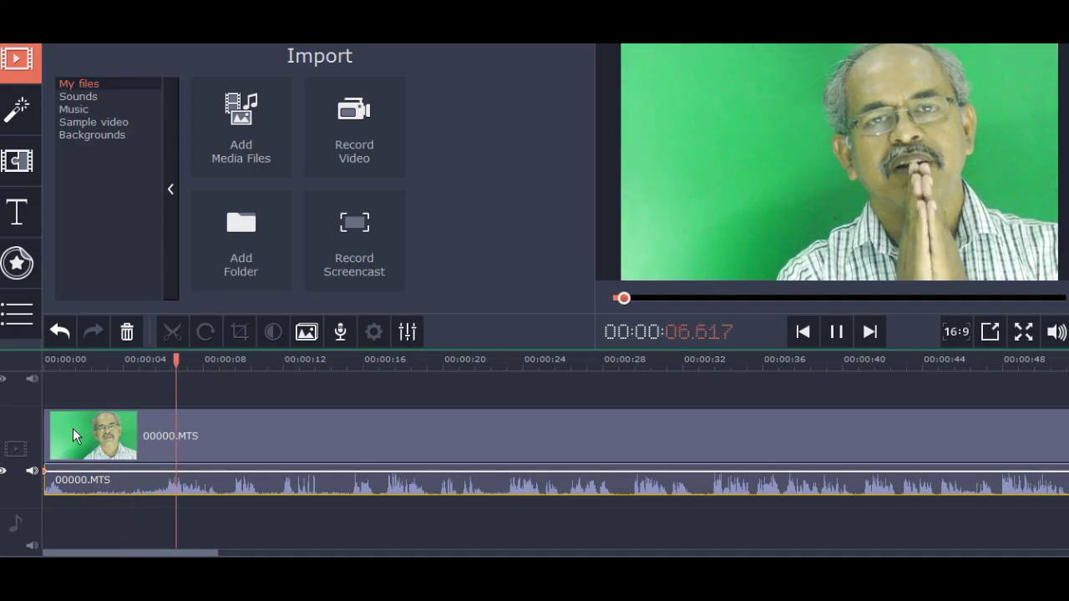
click(135, 436)
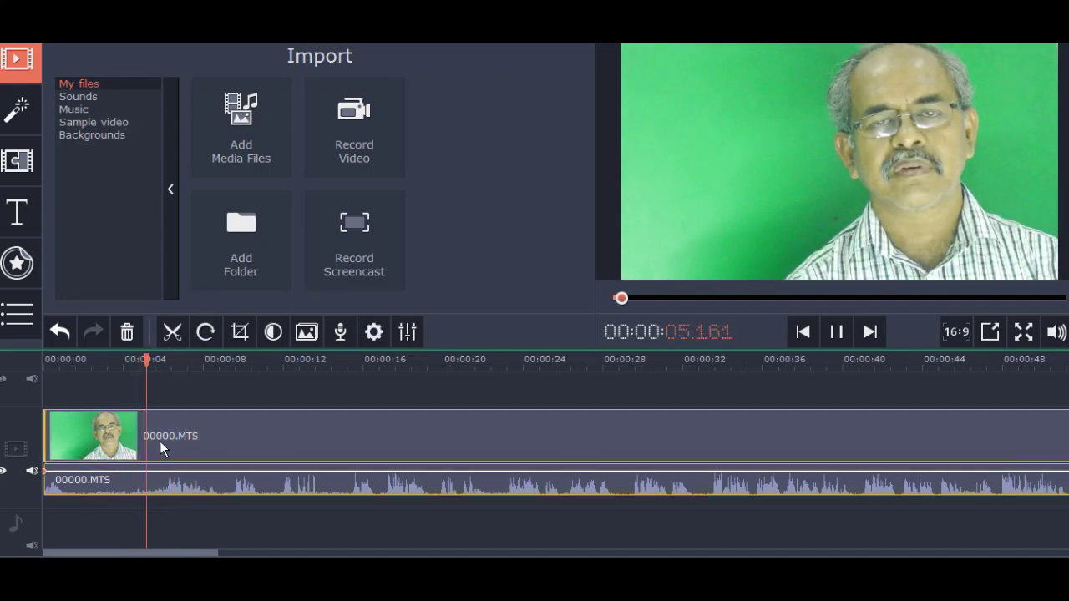
key(space)
click(177, 340)
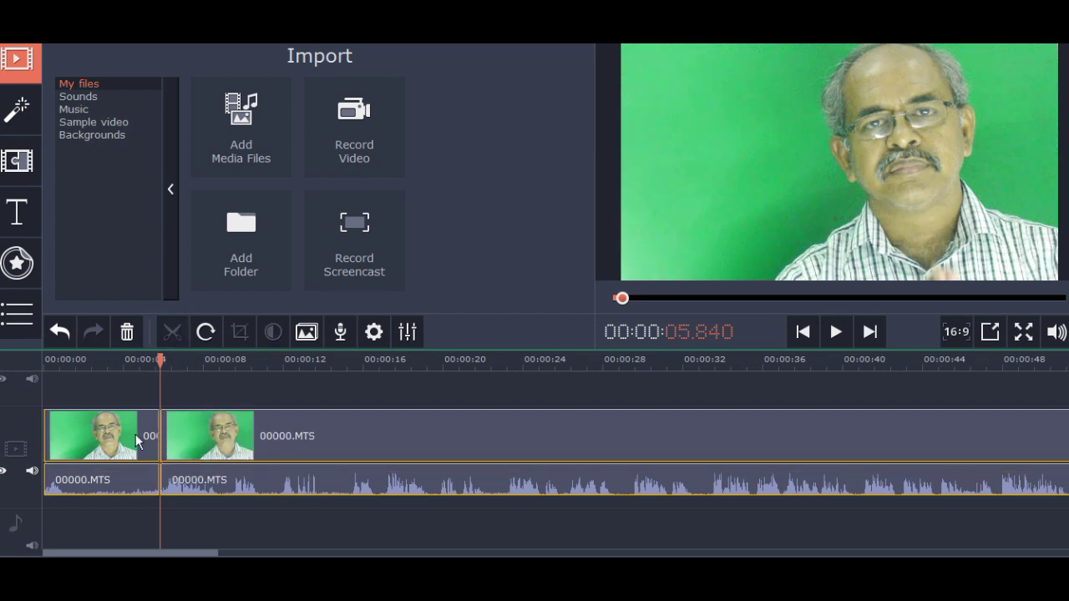
Delete the opening piece before the split so the trimmed clip starts the timeline.
click(102, 435)
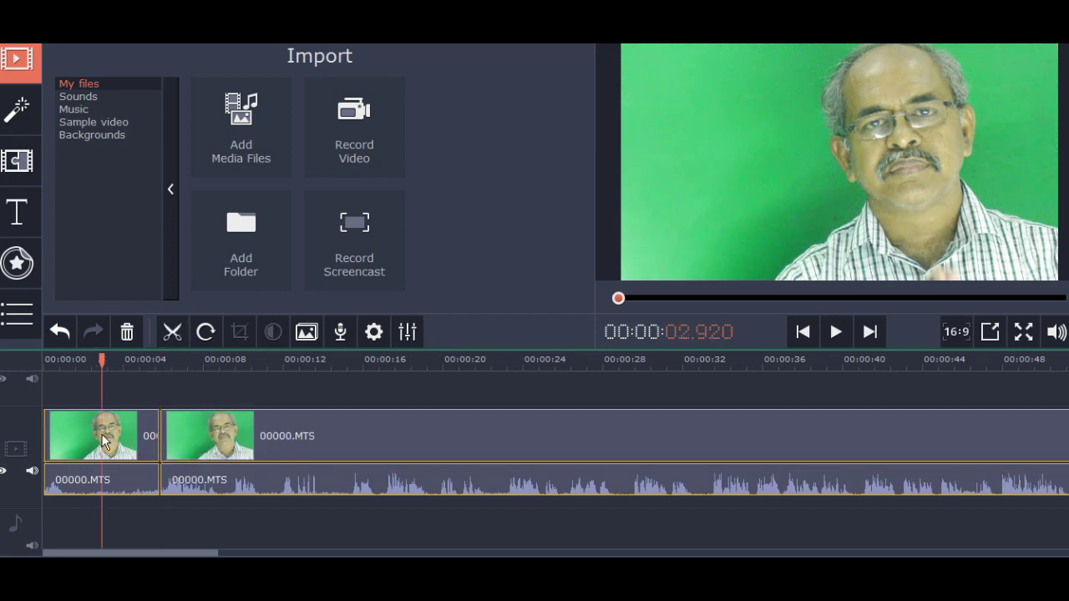
click(114, 457)
click(199, 361)
click(97, 435)
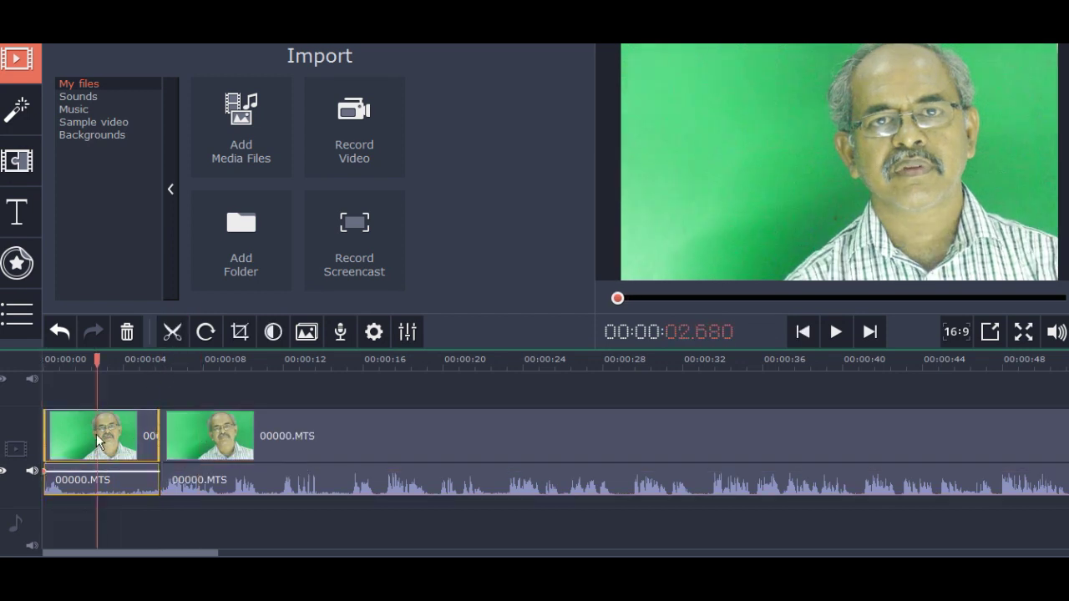
click(157, 361)
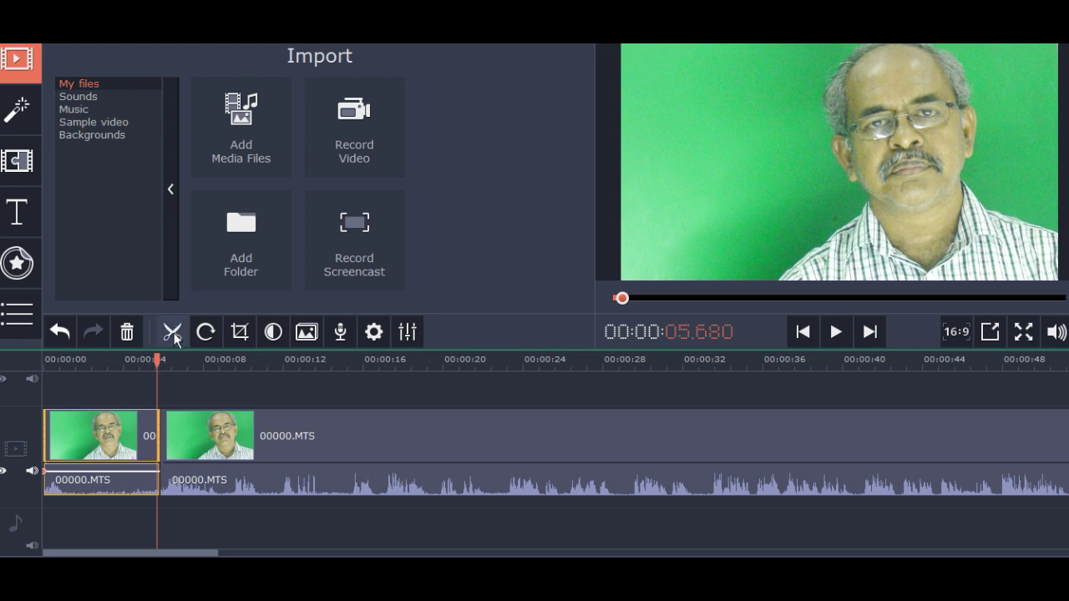
click(125, 428)
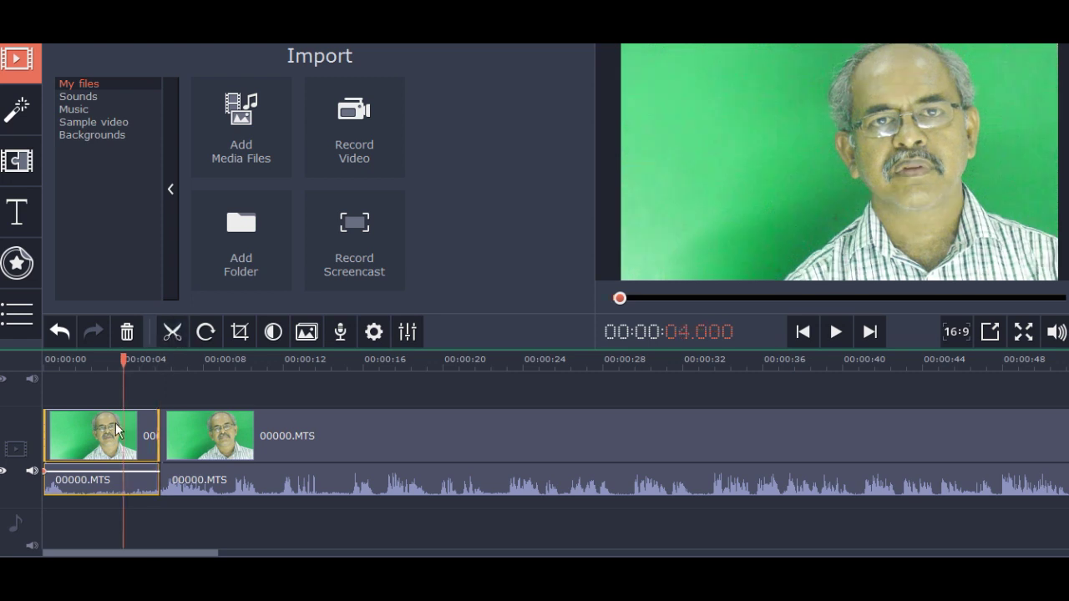
right_click(110, 427)
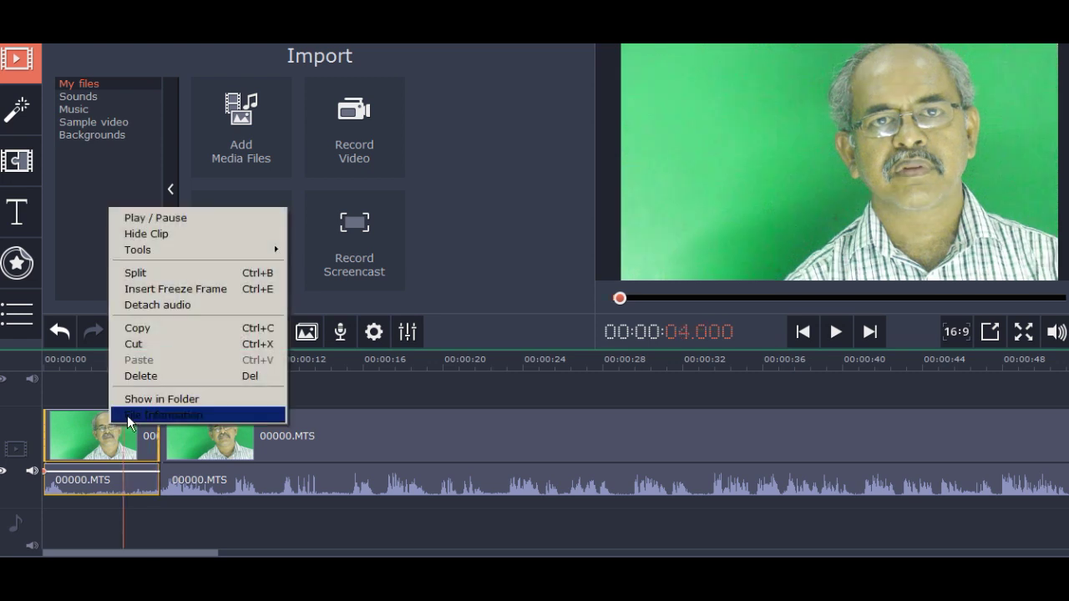
click(156, 377)
click(73, 428)
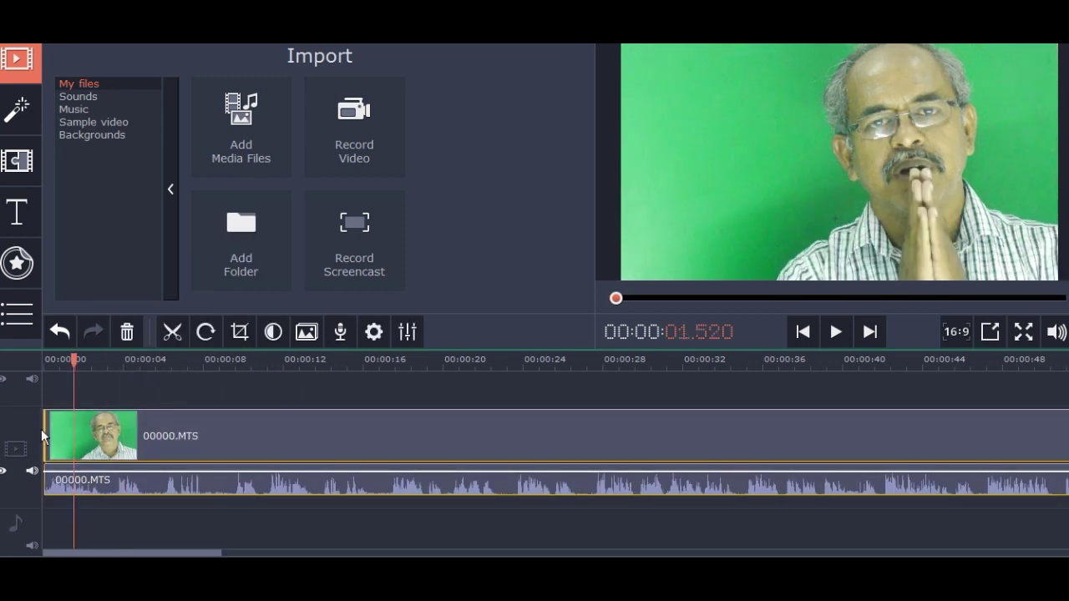
drag(74, 360, 25, 368)
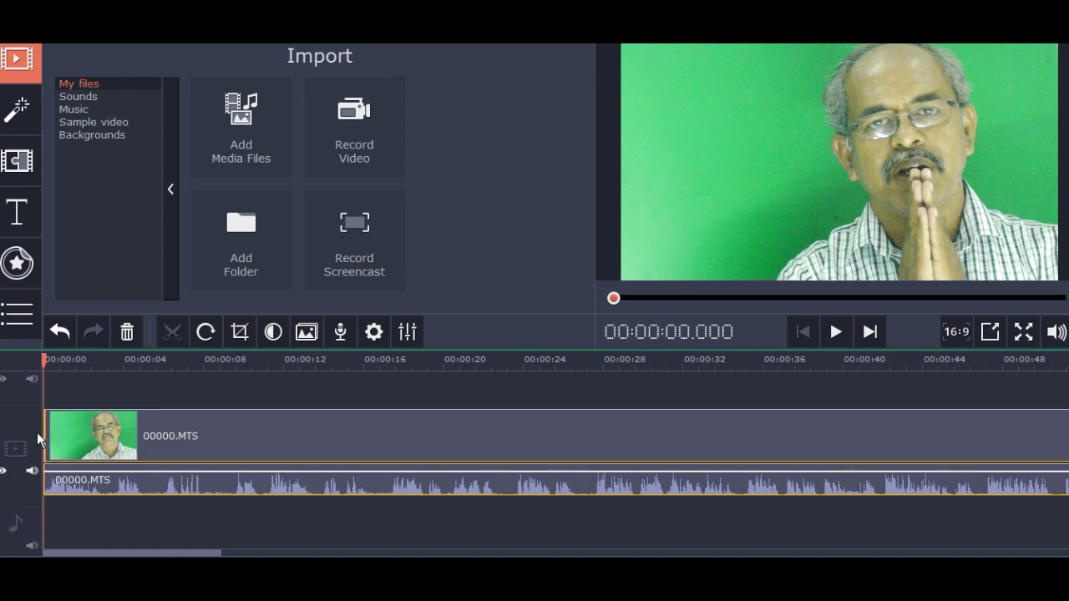
scroll(35, 393, up, 2)
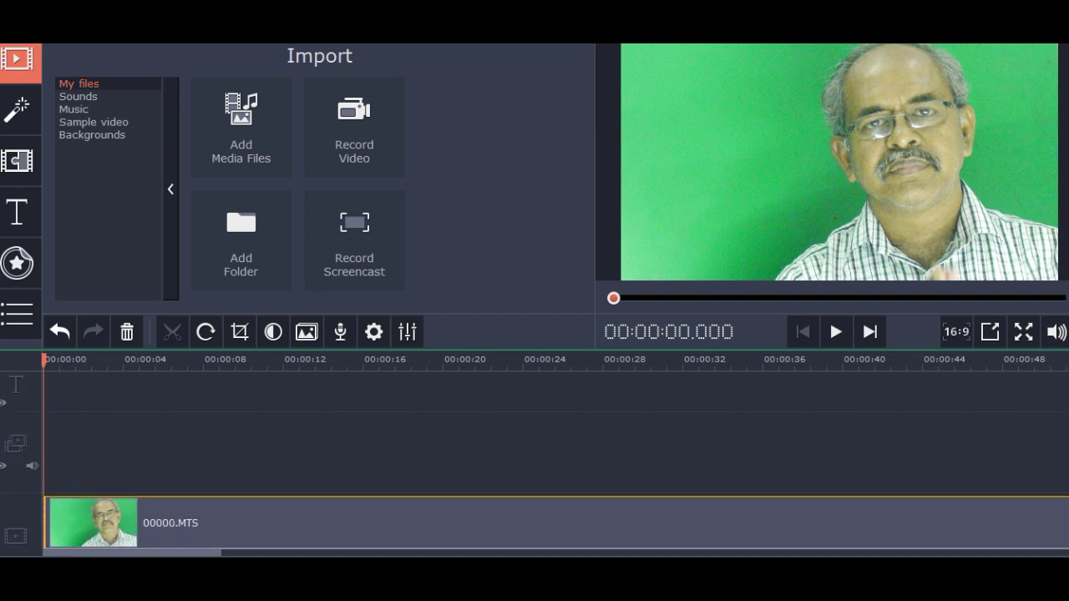
scroll(35, 435, down, 2)
scroll(35, 434, up, 2)
click(74, 432)
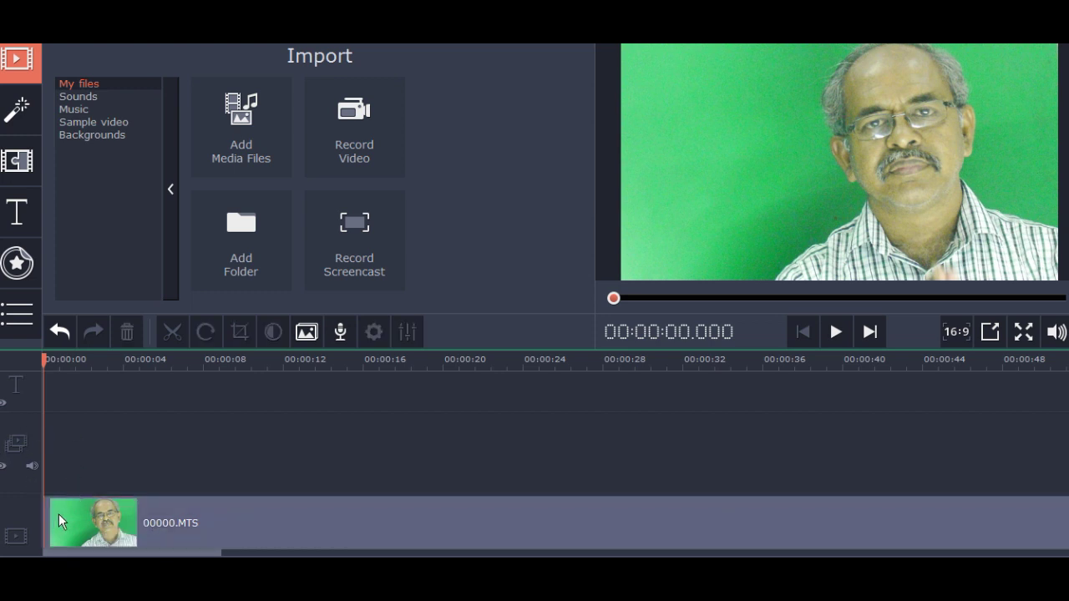
drag(81, 529, 59, 528)
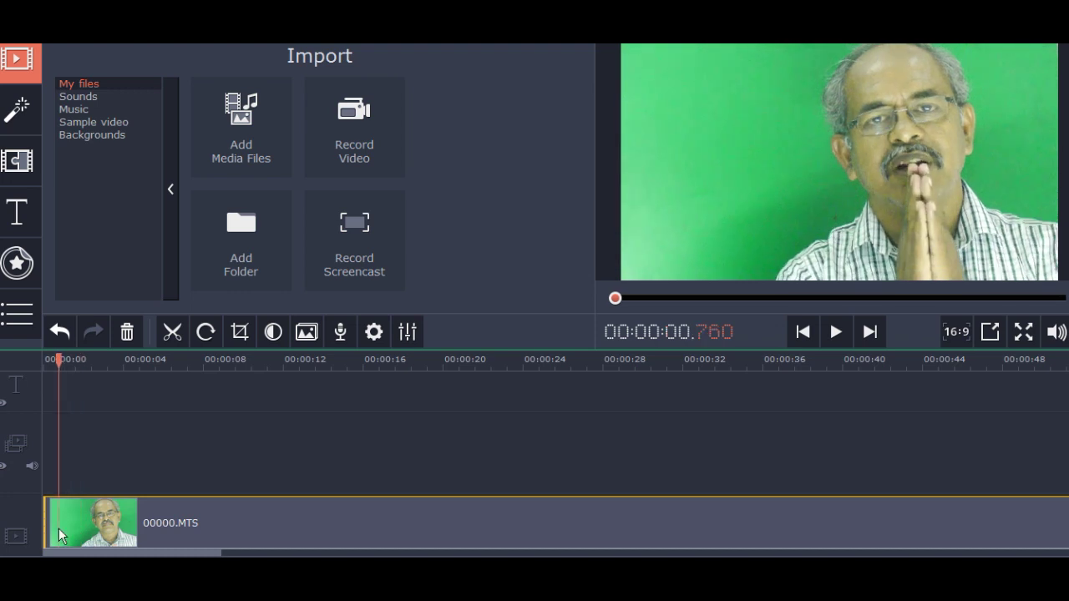
drag(59, 528, 58, 520)
Apply Chroma Key to 00000.MTS, picking the green backdrop as the transparent colour.
right_click(115, 509)
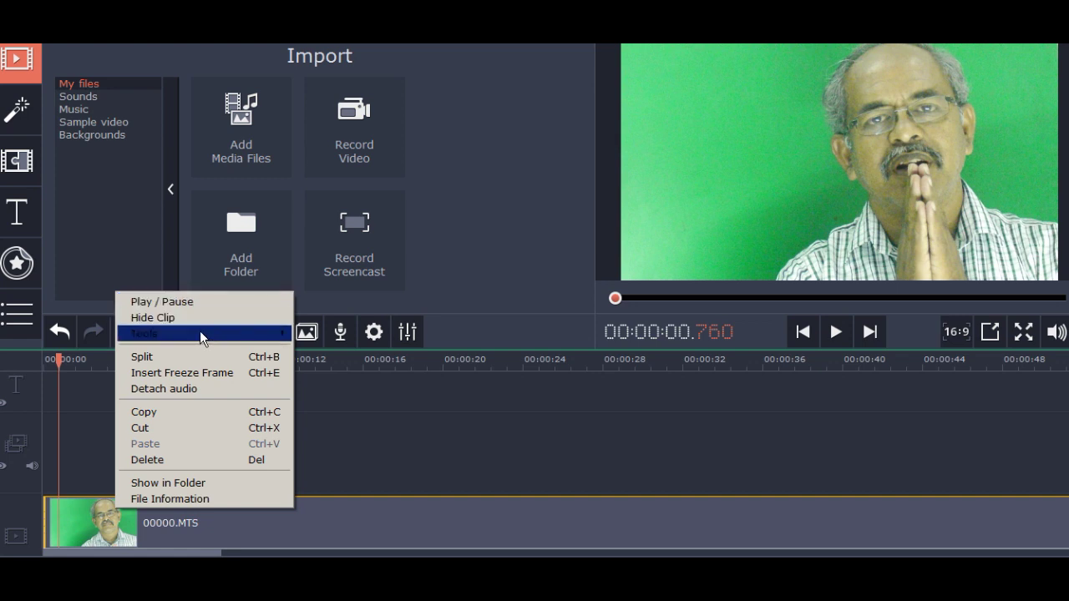
mouse_move(200, 332)
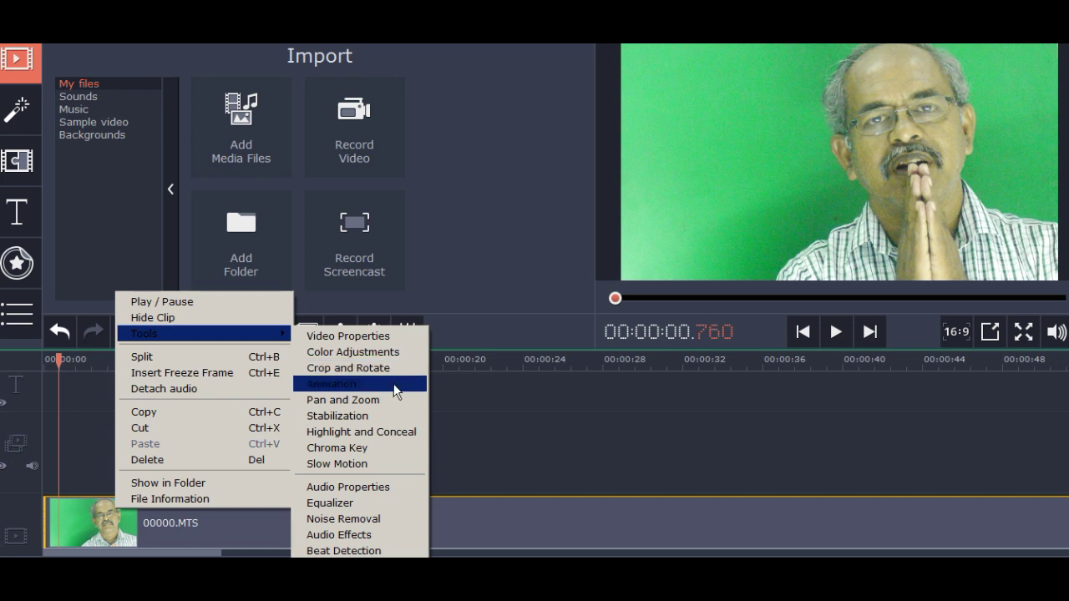
click(358, 451)
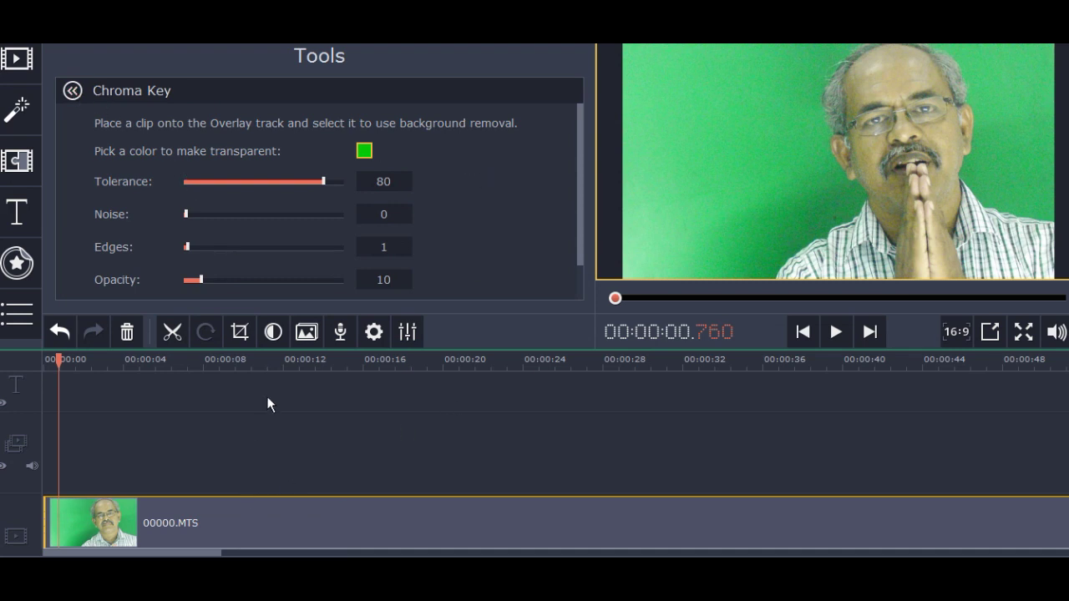
click(73, 90)
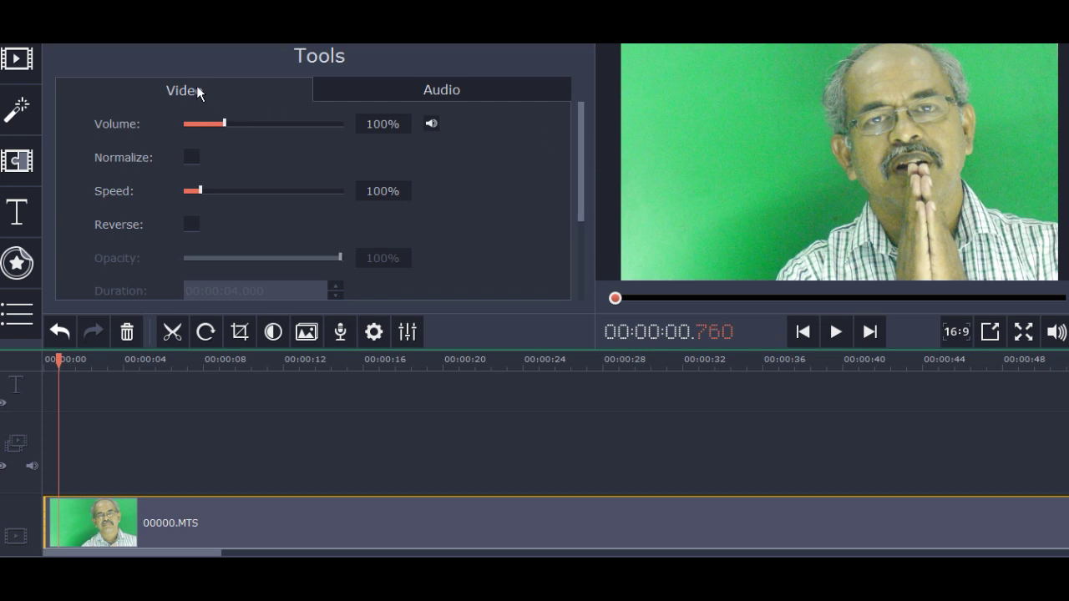
drag(583, 110, 575, 196)
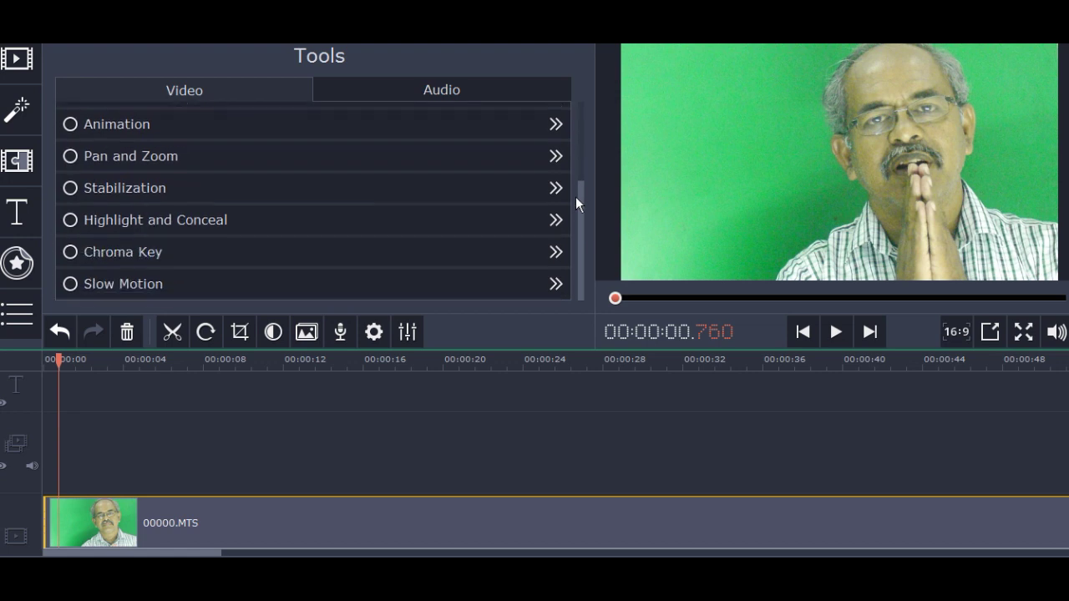
click(98, 252)
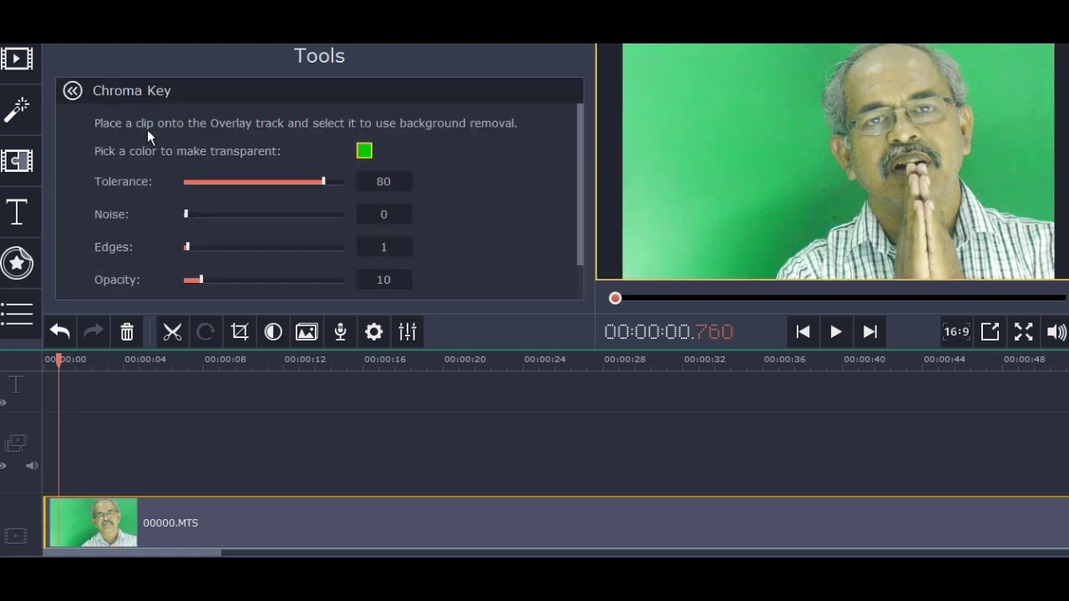
click(363, 151)
click(796, 196)
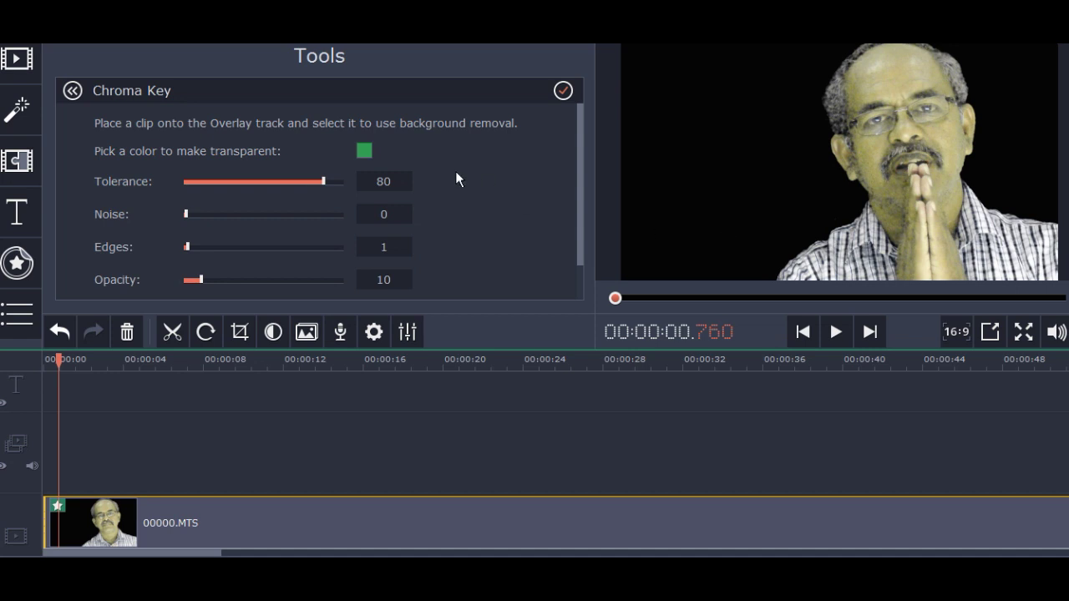
Review the Chroma Key Tolerance value of 80, then return to the Import section.
double_click(401, 182)
drag(582, 157, 580, 181)
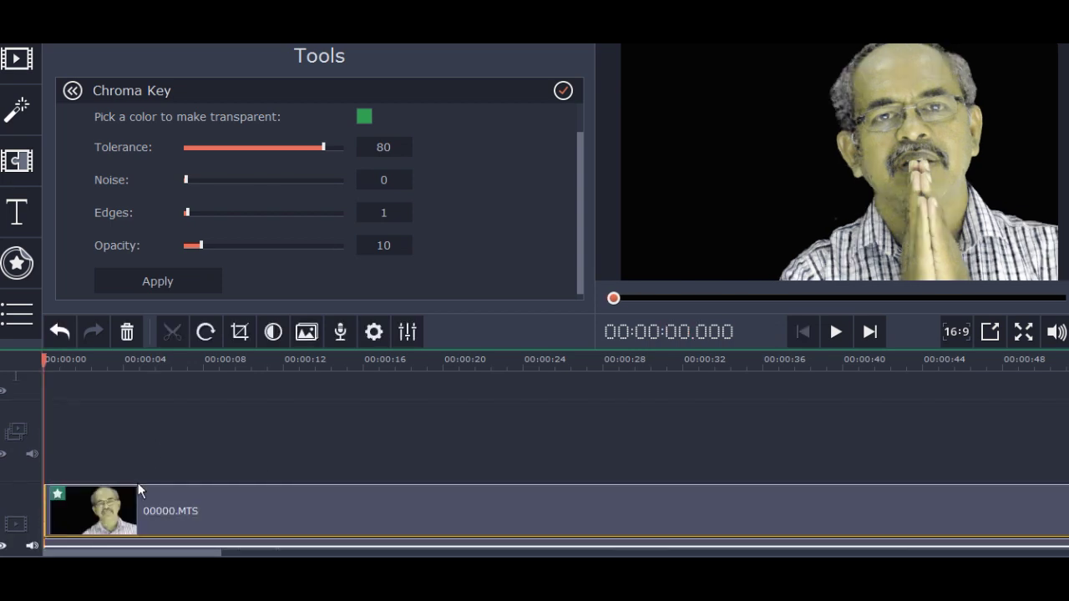
scroll(138, 483, down, 3)
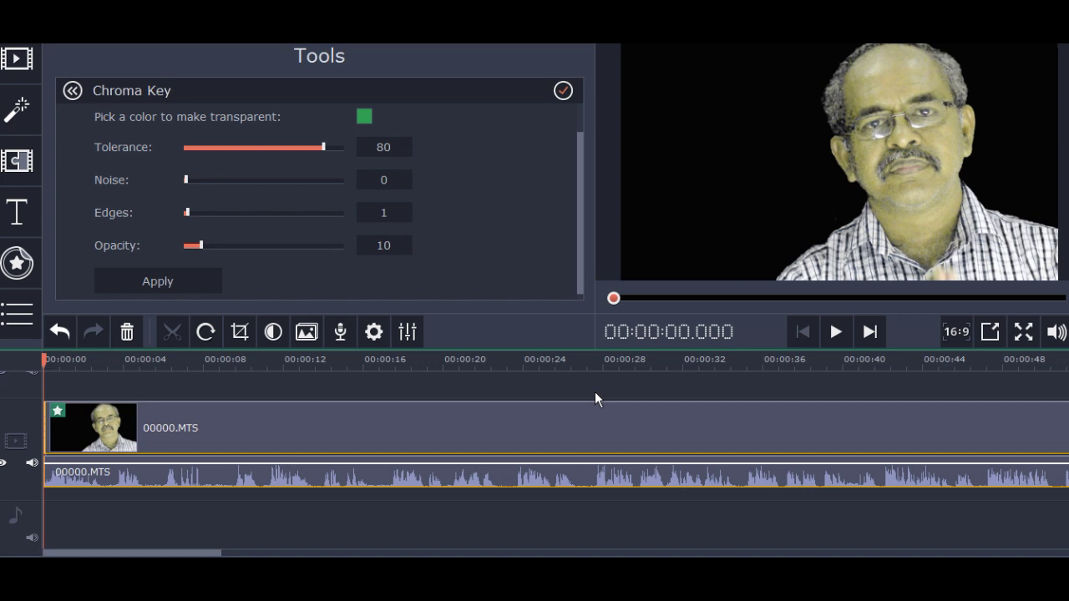
click(16, 58)
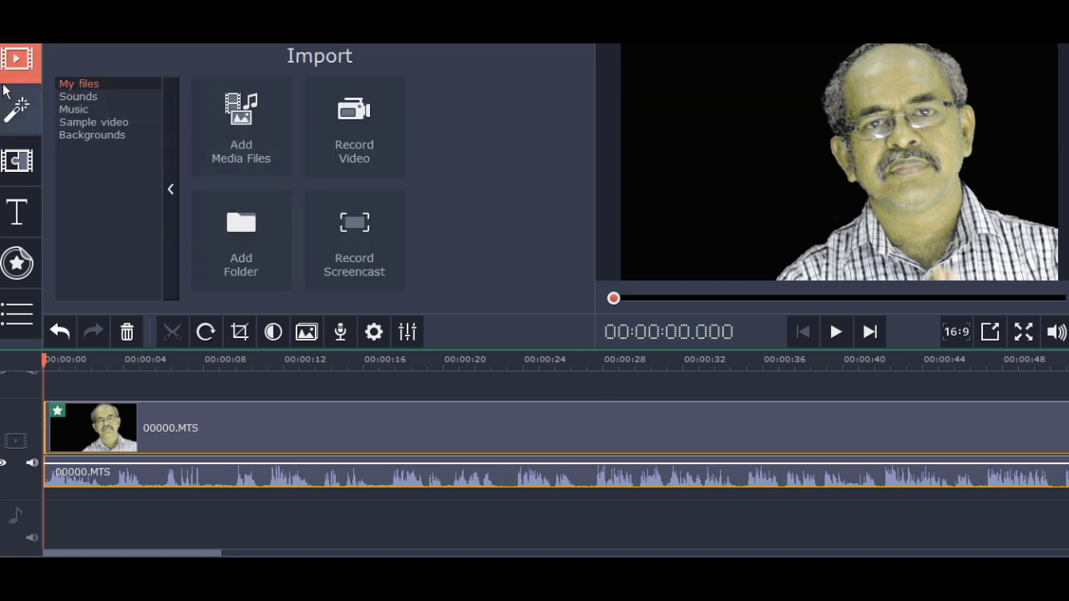
In Add Media Files, browse the libraries to the Videos folder holding Wildlife.wmv.
click(226, 115)
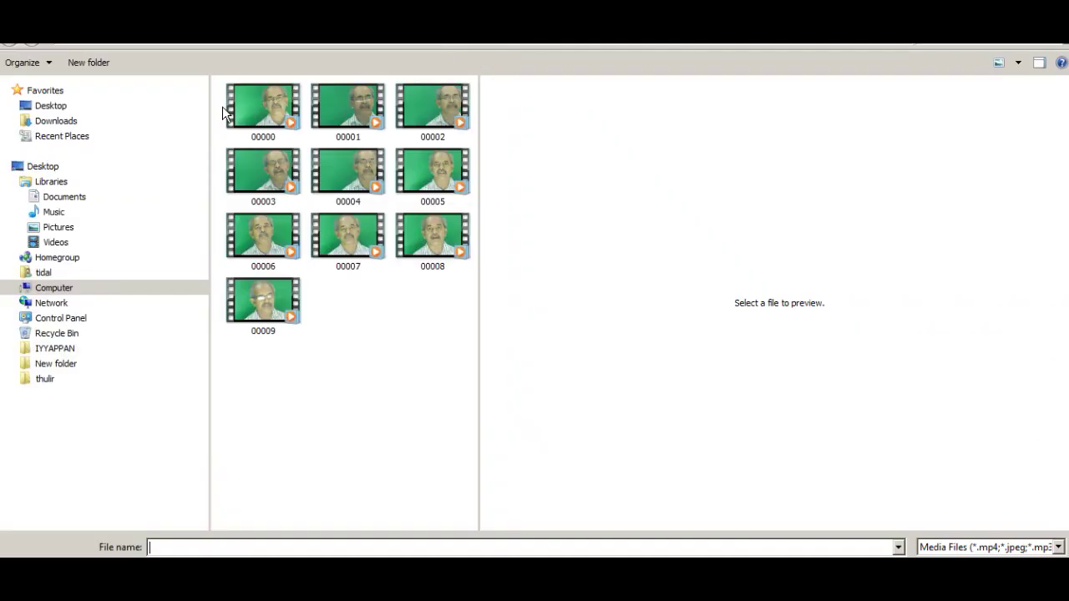
click(65, 235)
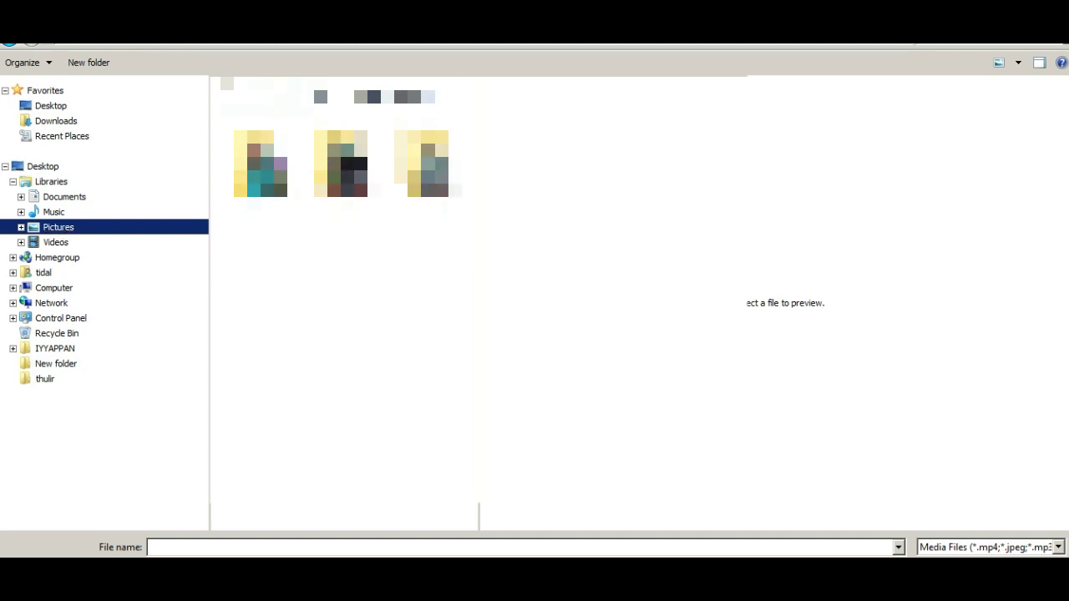
click(56, 200)
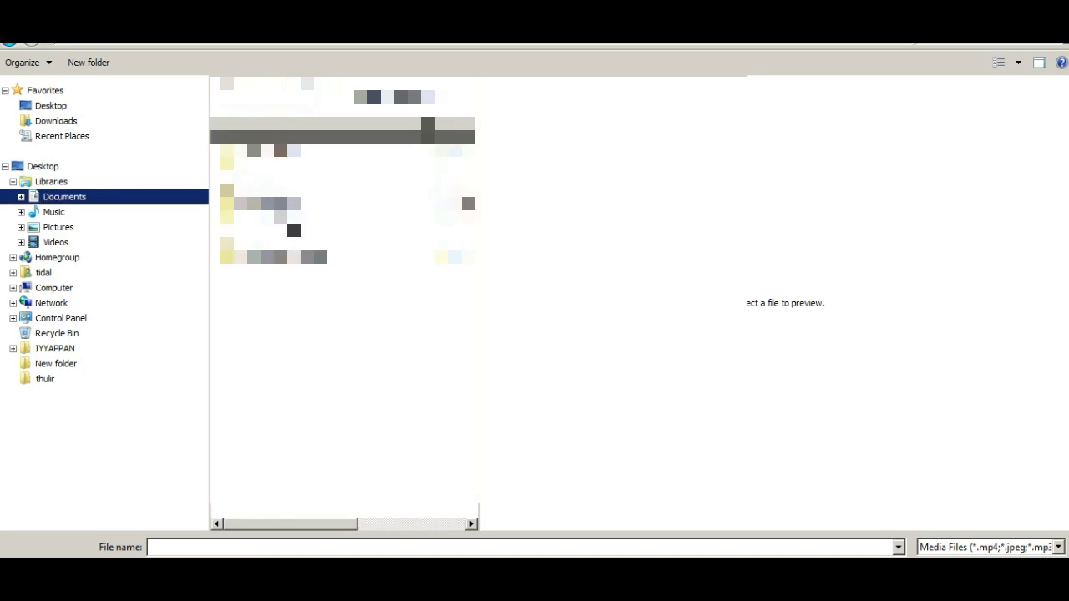
click(254, 177)
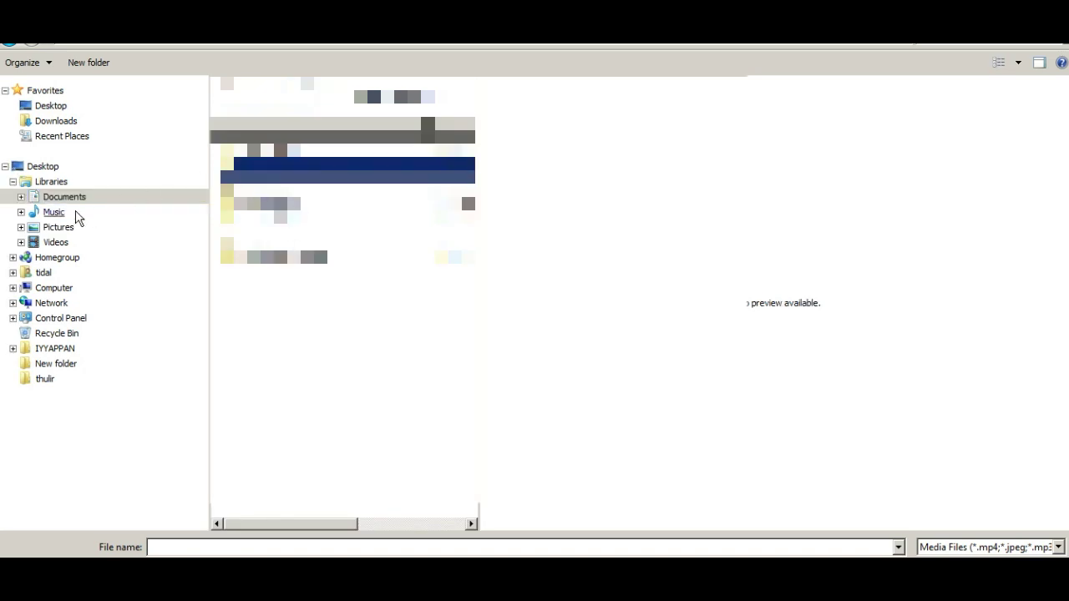
click(48, 213)
click(55, 230)
click(55, 242)
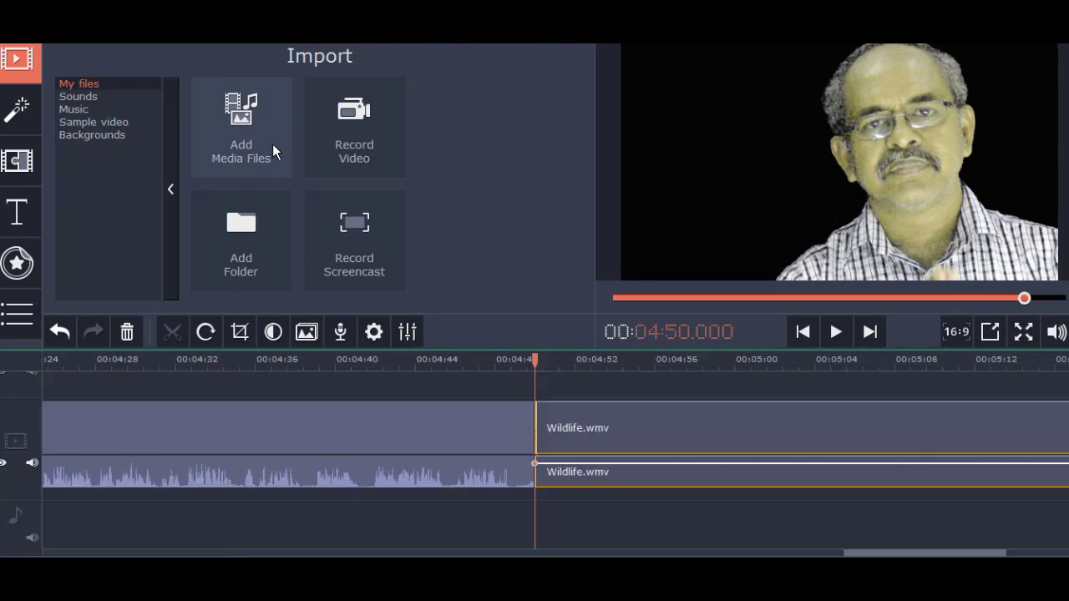
Place Wildlife.wmv at 00:00:00 on the main track, overlay 00000.MTS above it, and preview.
drag(640, 449, 220, 451)
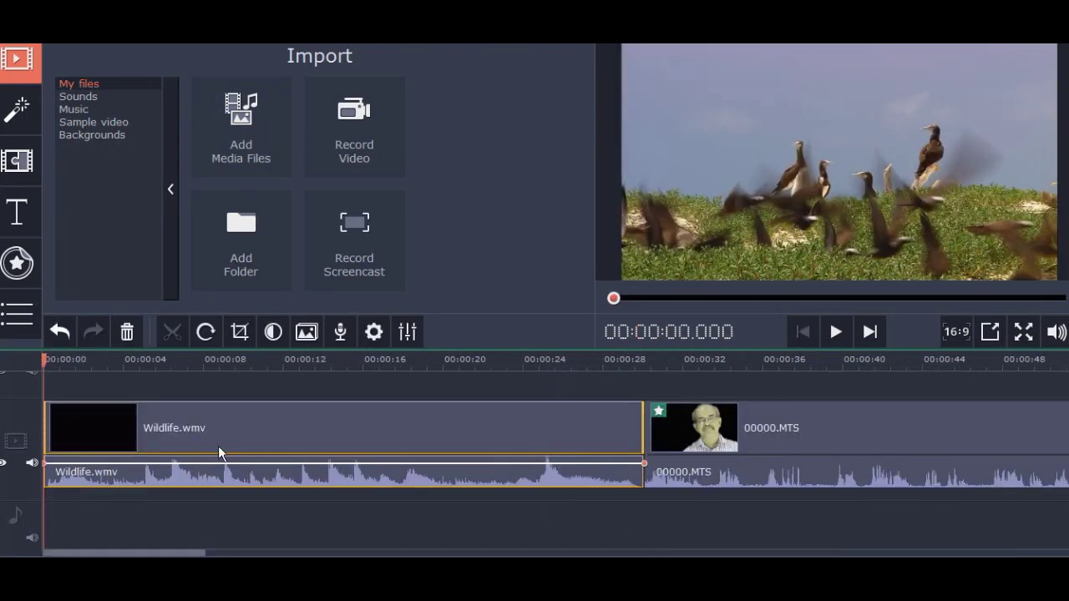
drag(723, 436, 118, 436)
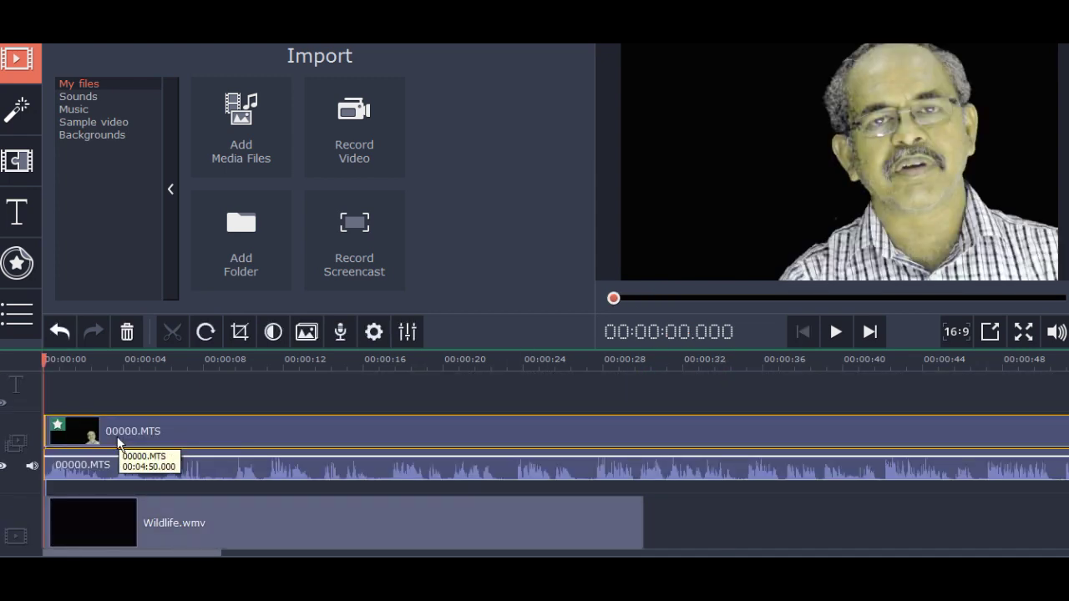
key(space)
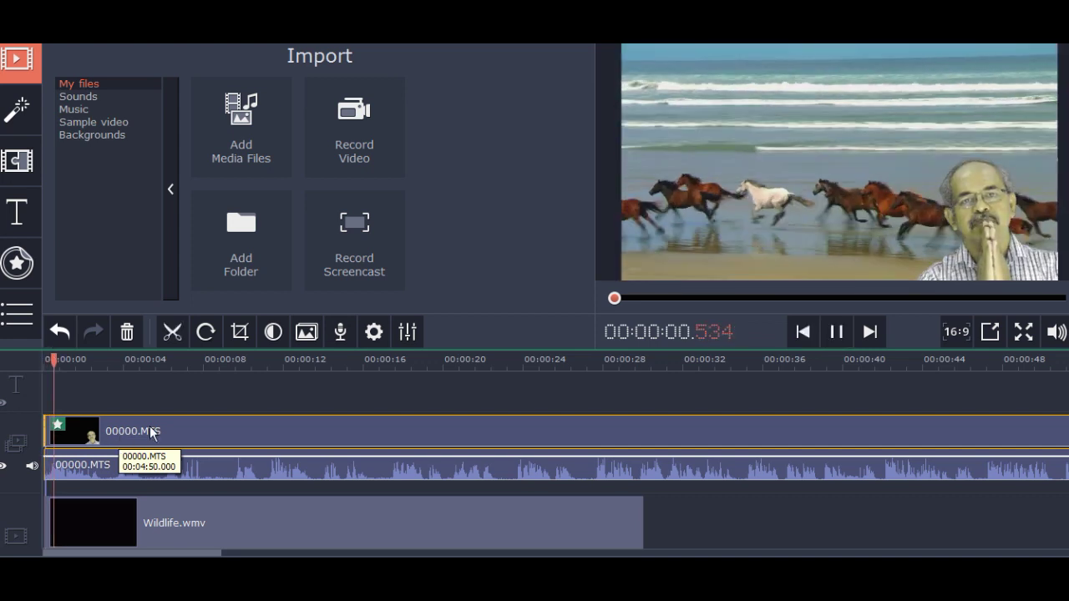
key(space)
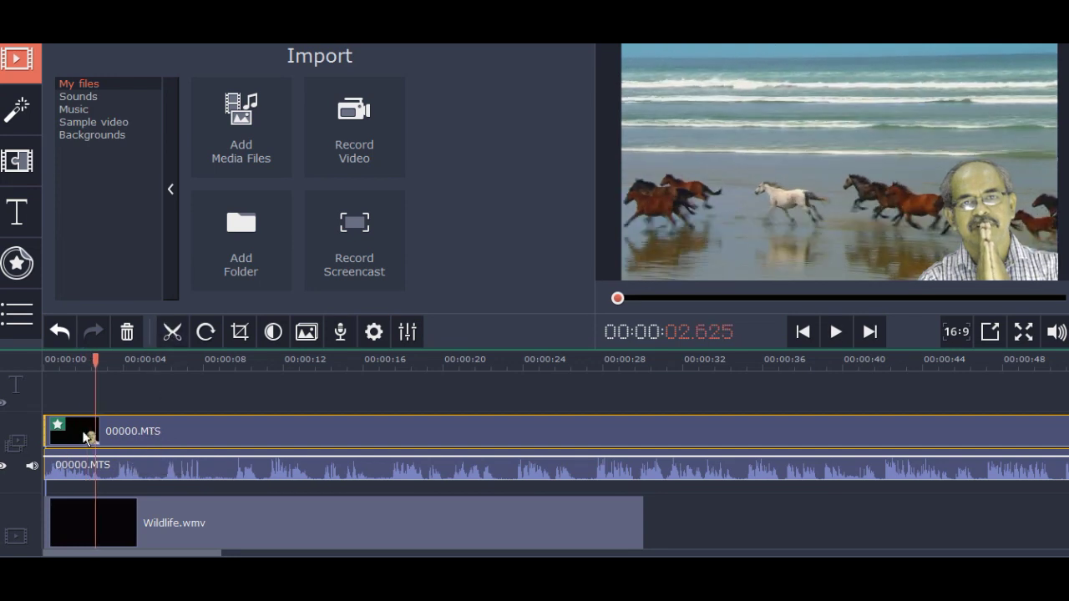
Stretch the overlaid interview's picture-in-picture frame to fill the preview, then play it back.
double_click(82, 434)
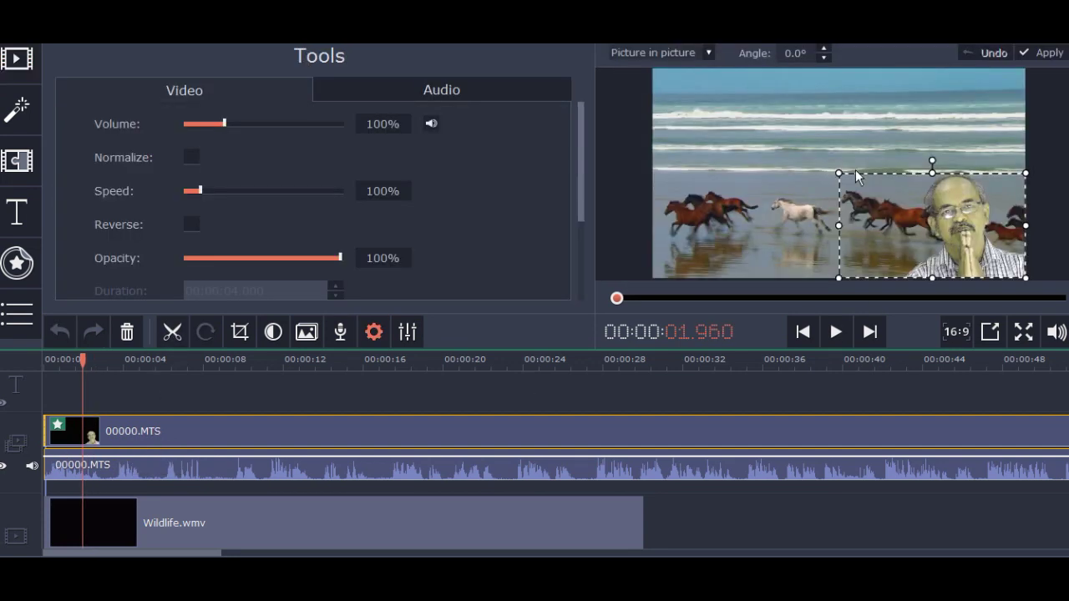
drag(839, 173, 640, 90)
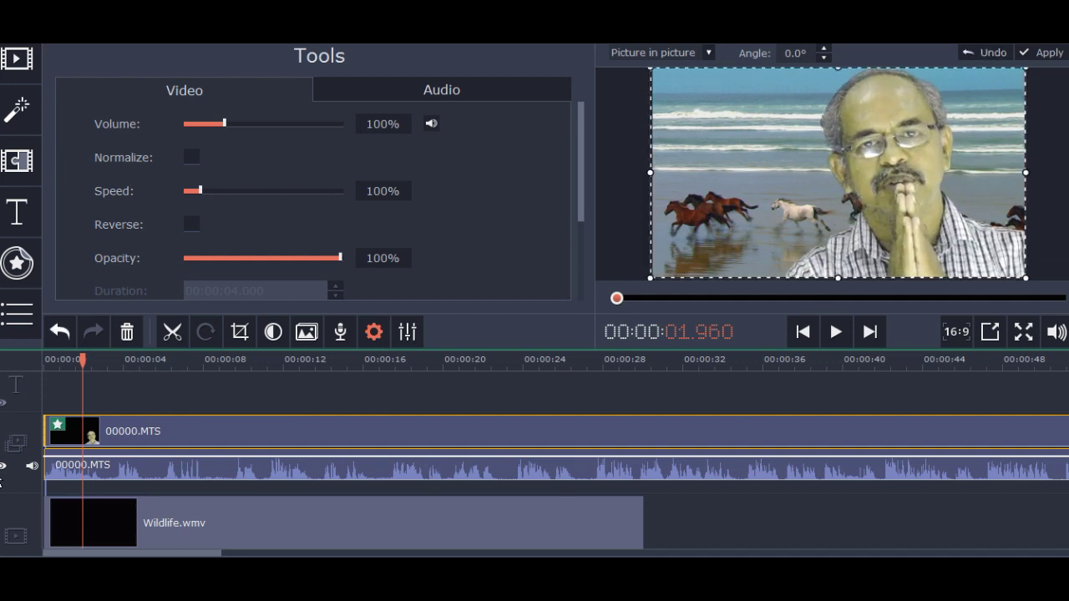
click(54, 362)
key(space)
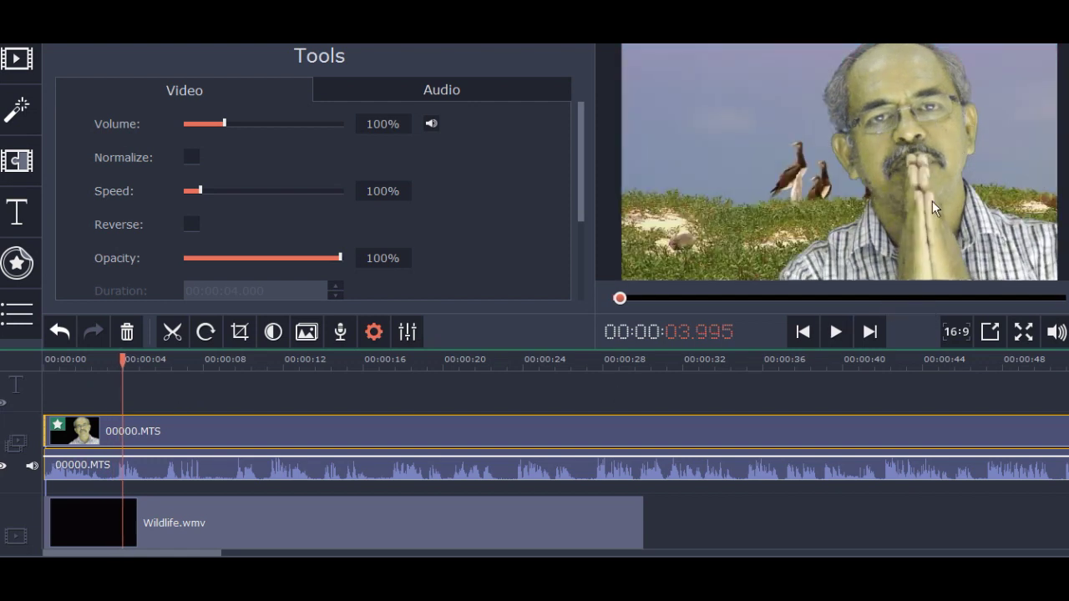
Turn on Auto white balance, Magic Enhance, Auto contrast and Auto saturation for the interview.
drag(581, 136, 579, 210)
scroll(401, 180, up, 1)
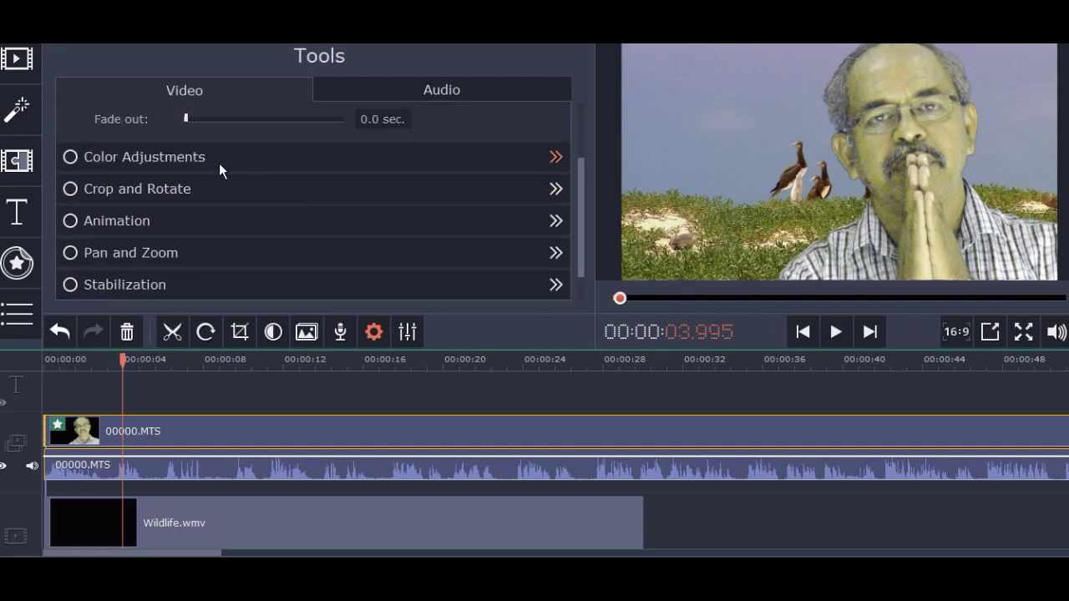
click(174, 163)
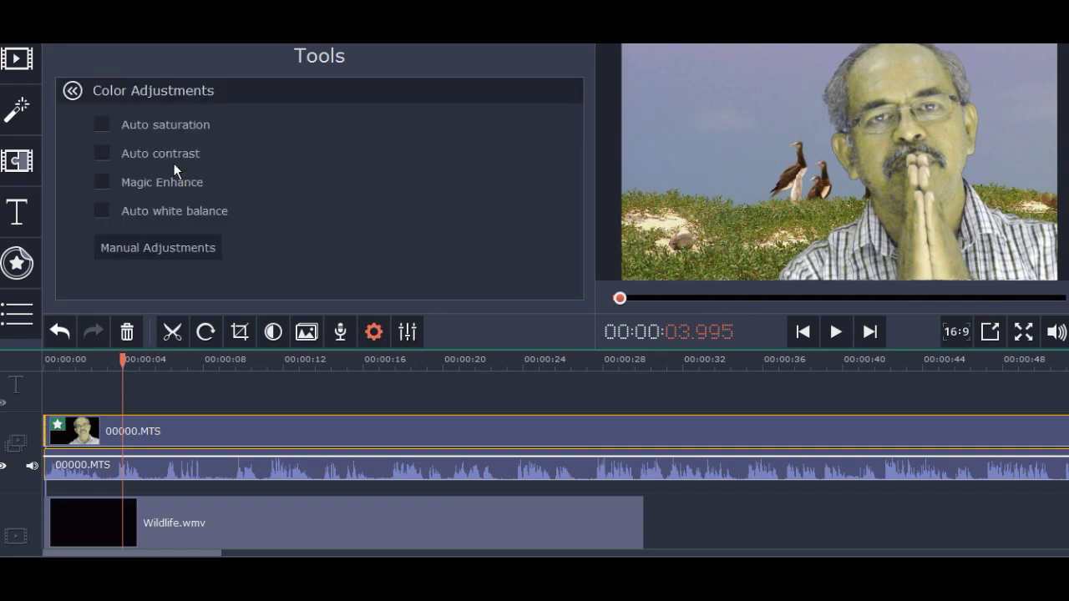
click(173, 213)
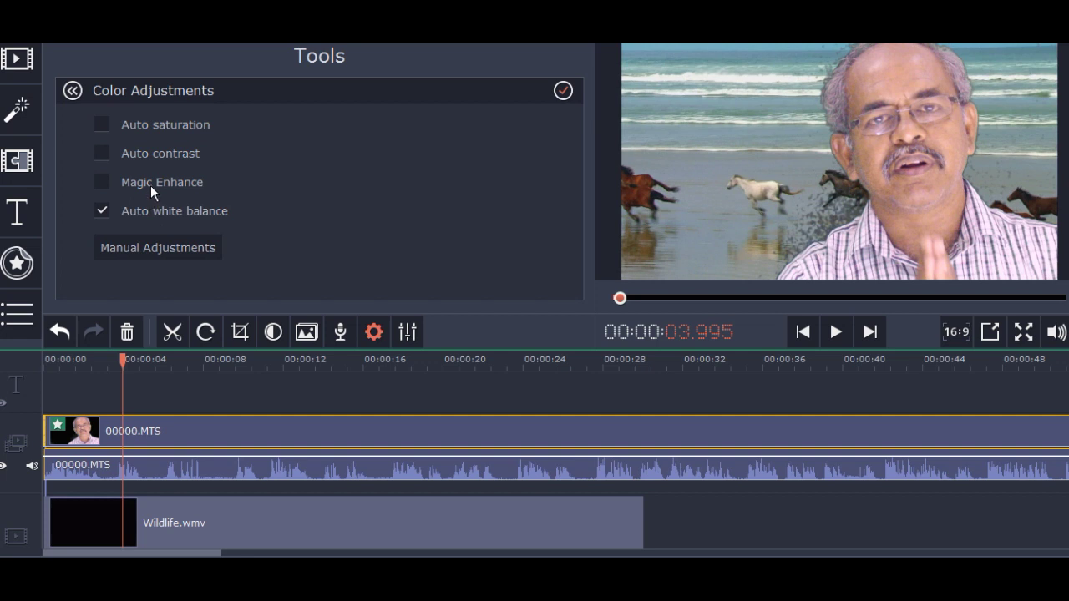
click(151, 185)
click(159, 153)
click(168, 123)
Play back the colour-corrected interview from the start, then return to the property list.
click(53, 361)
key(space)
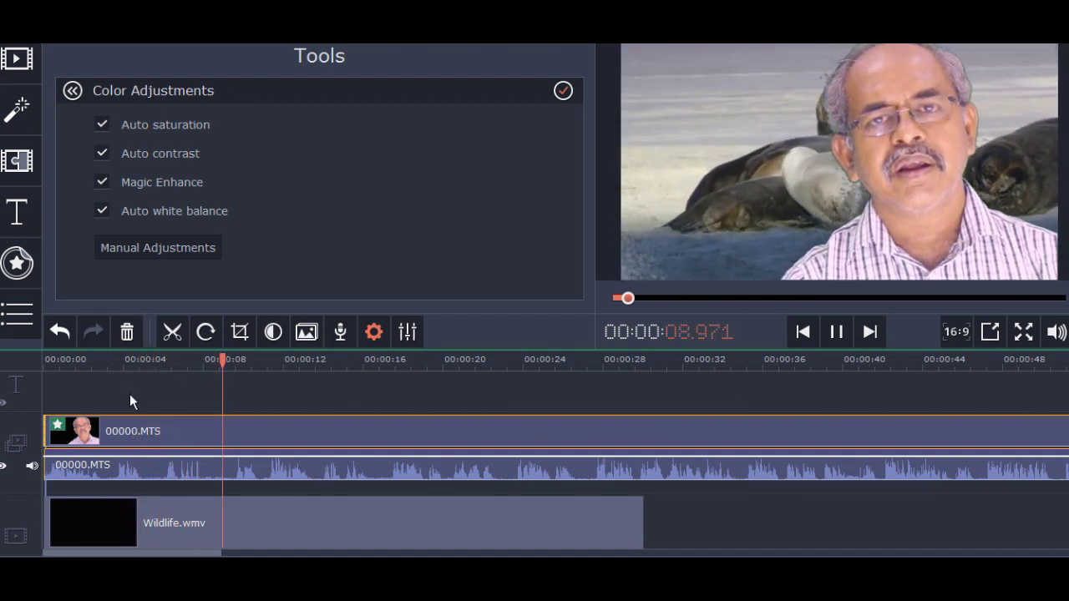
click(92, 360)
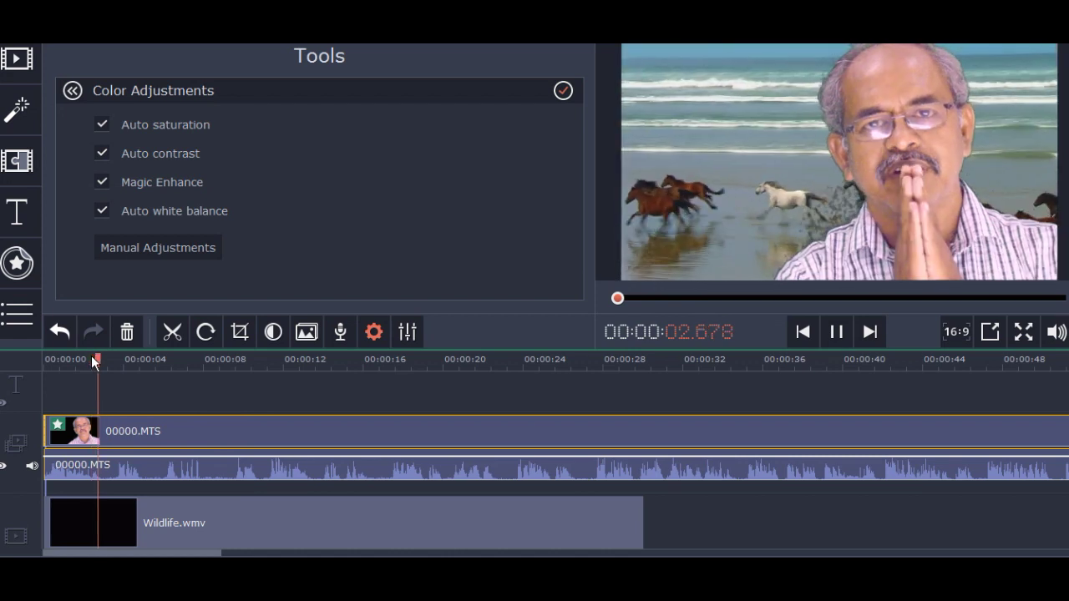
click(836, 332)
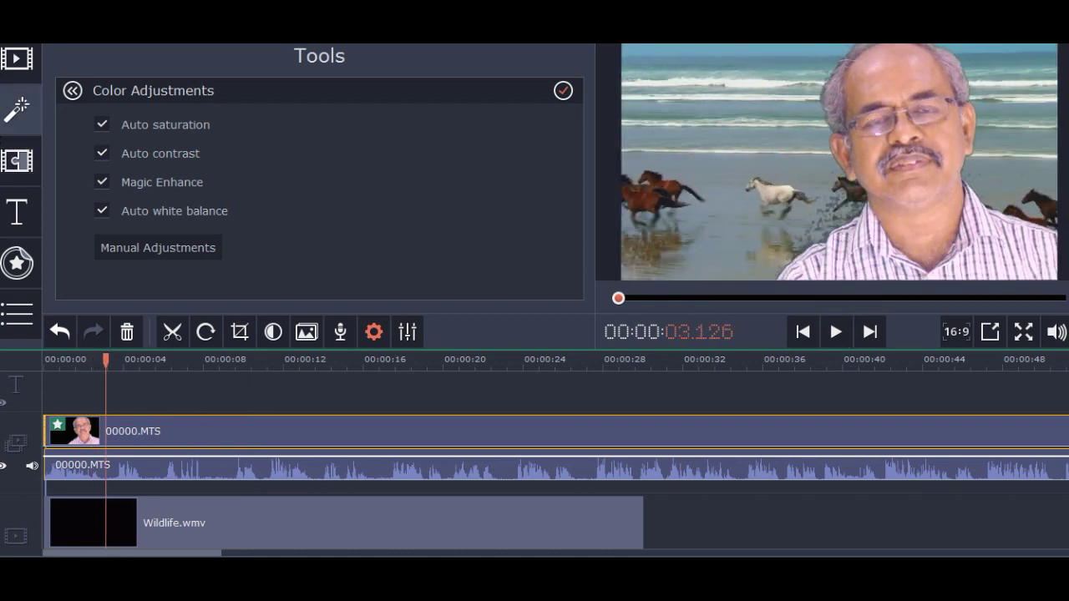
click(75, 90)
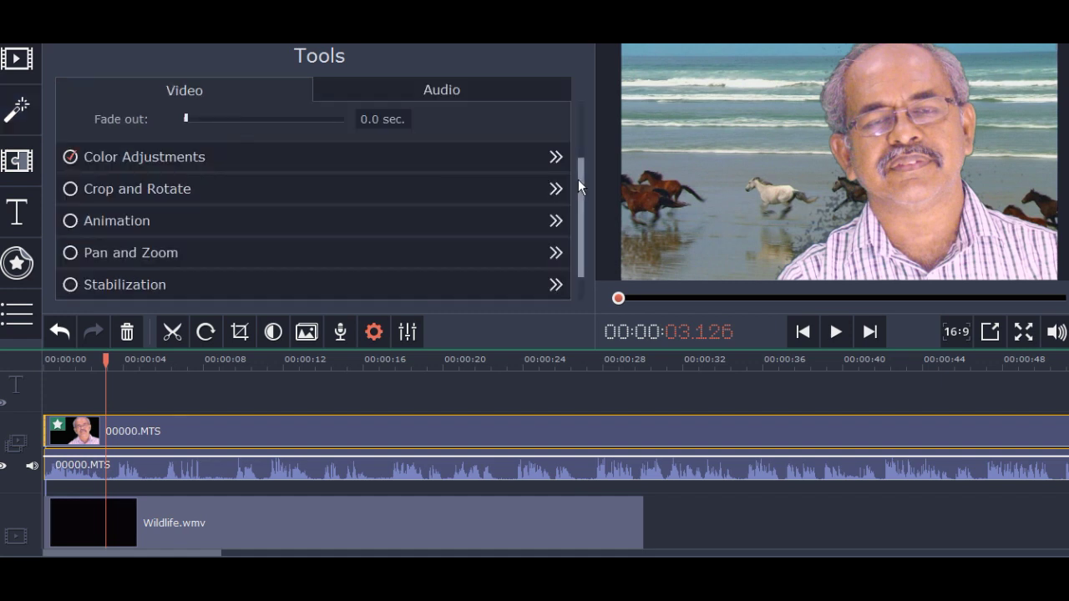
Lower the Chroma Key opacity to 1, preview, and move the playhead to Wildlife.wmv's end.
drag(579, 169, 540, 230)
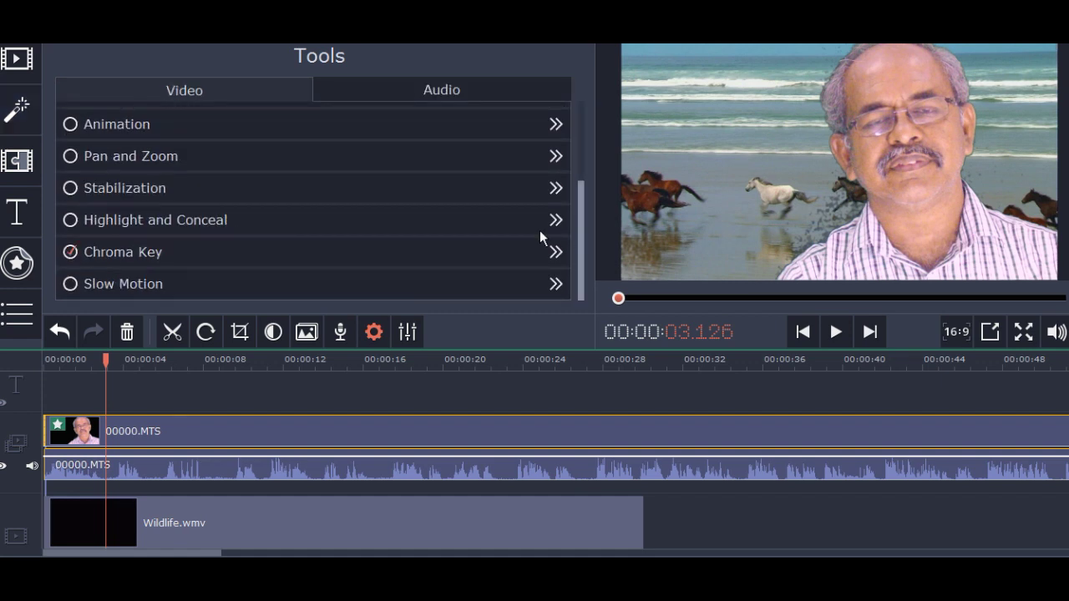
click(143, 255)
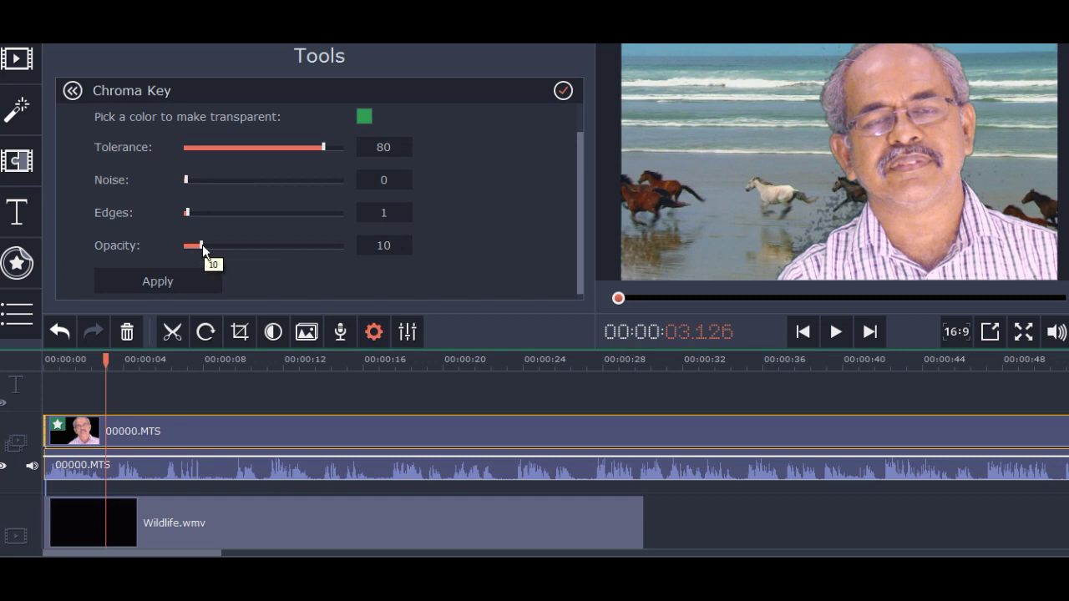
drag(202, 247, 190, 253)
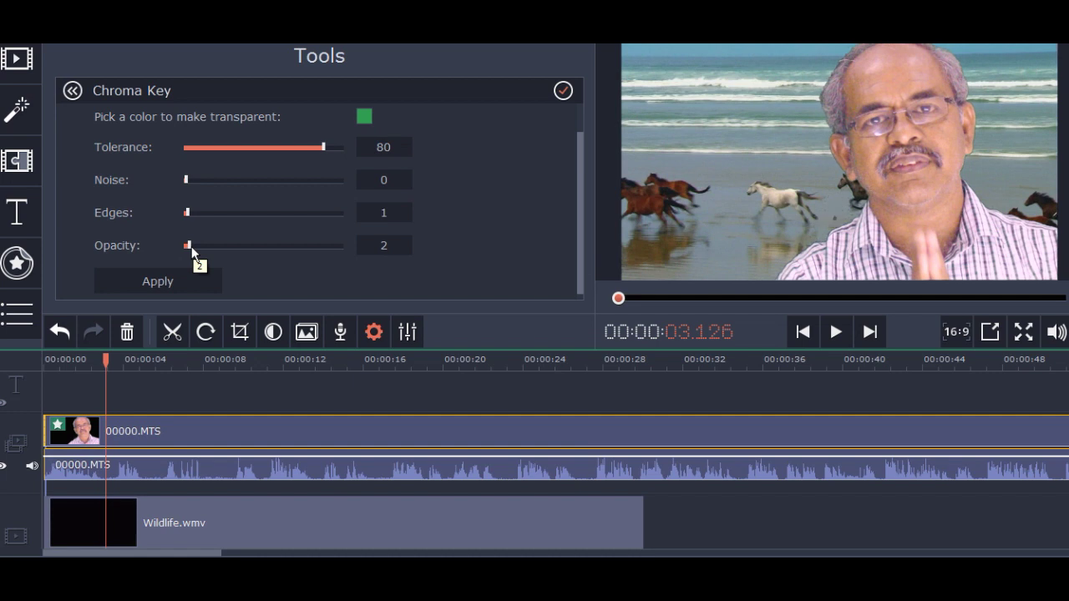
drag(192, 247, 189, 247)
click(74, 360)
key(space)
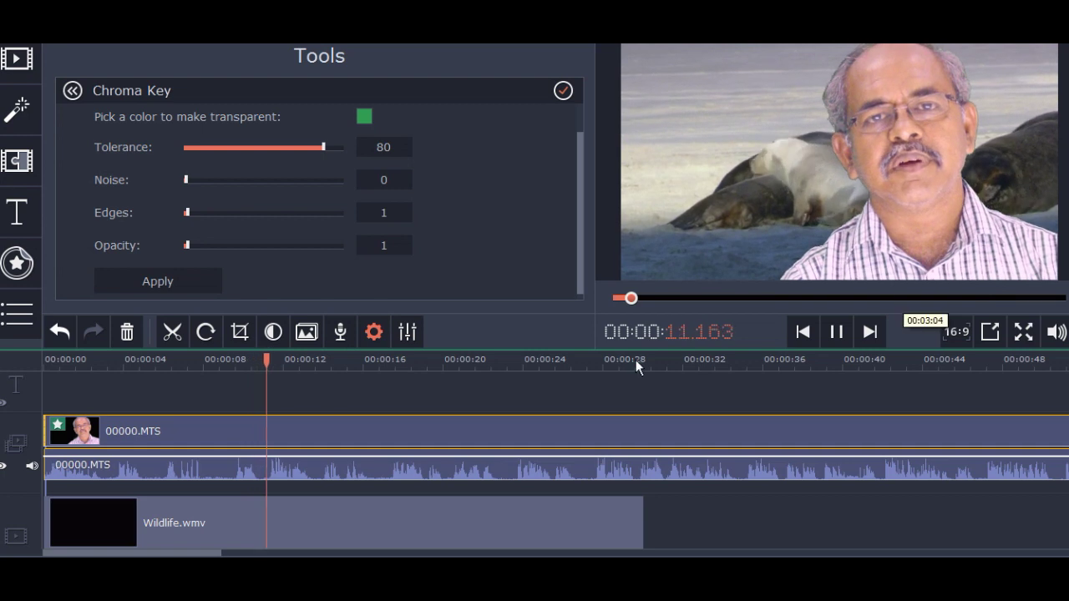
key(space)
double_click(640, 448)
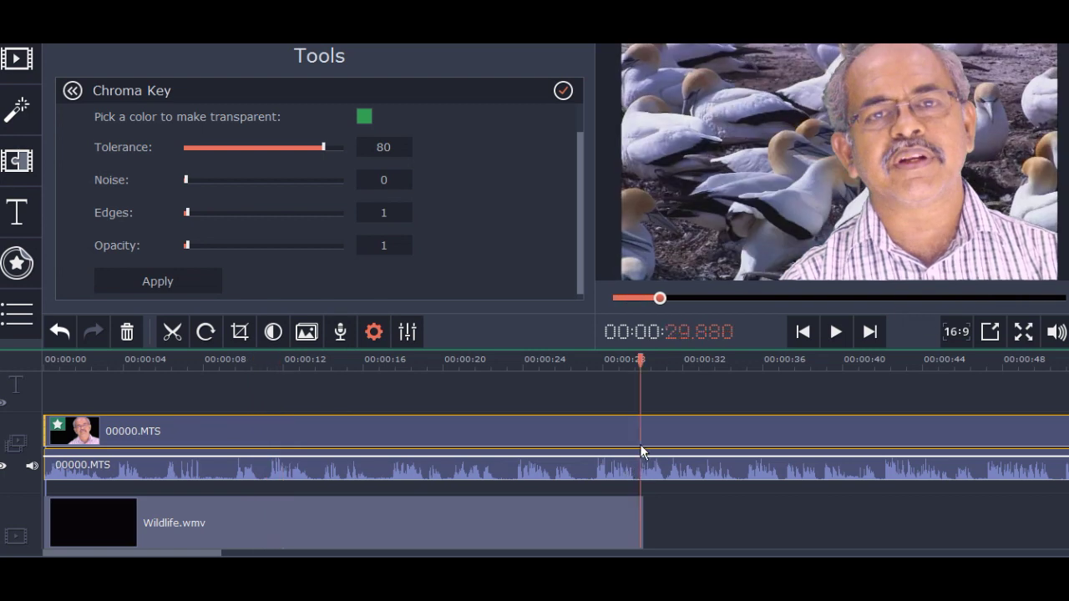
click(647, 443)
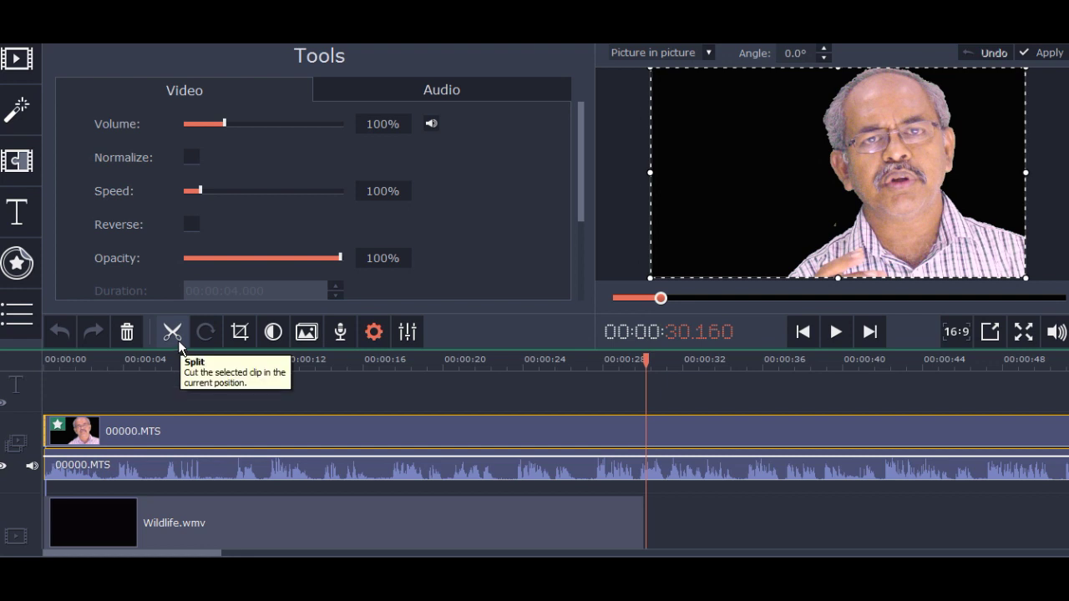
Split the interview clip at 00:00:30.160, delete the leftover part, and return to the start.
click(178, 339)
click(773, 415)
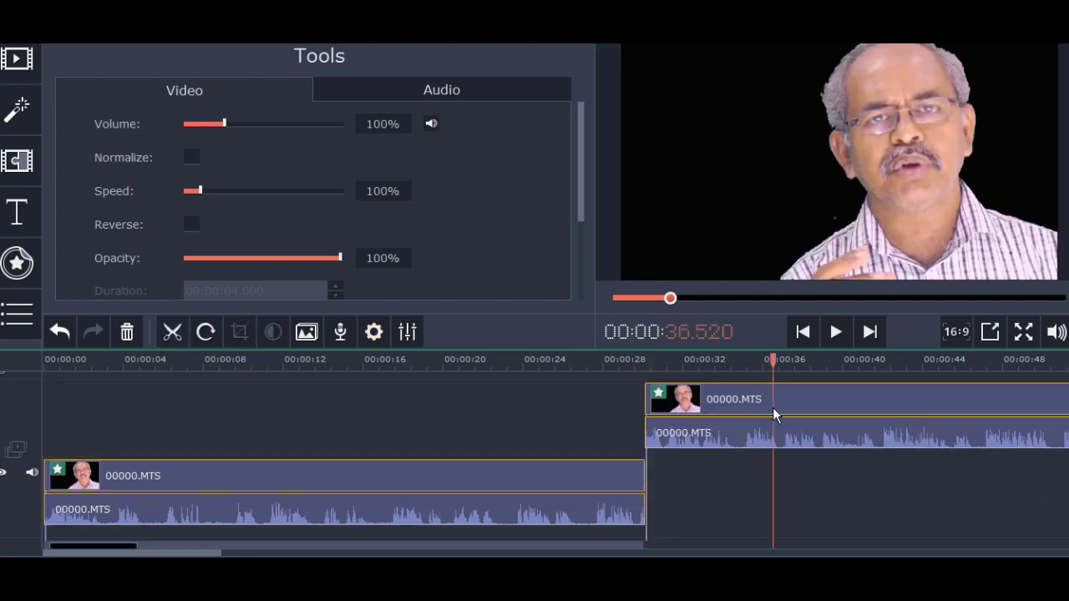
key(Delete)
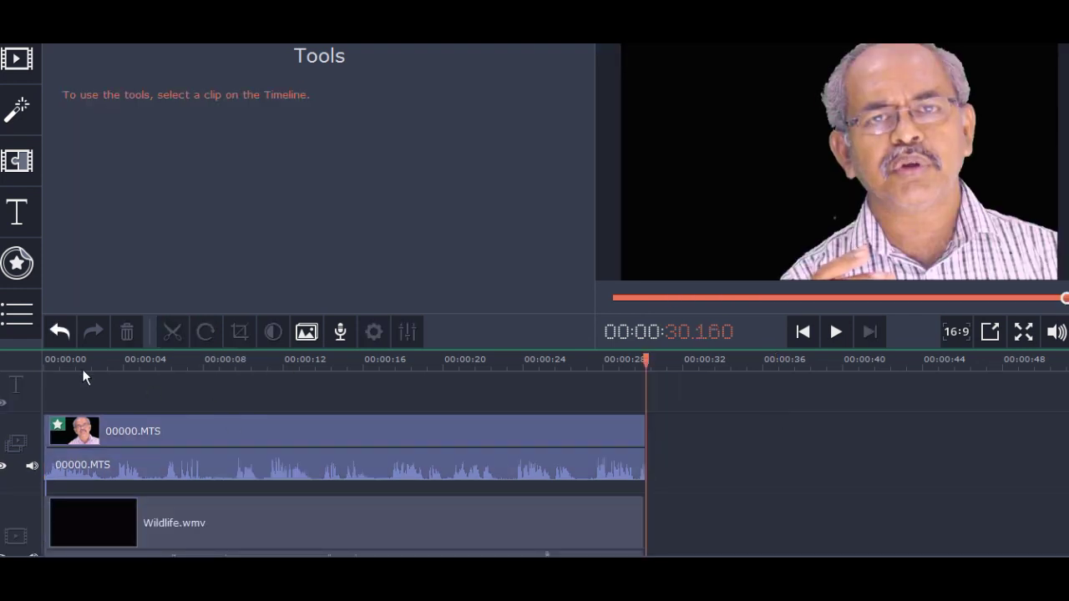
key(Home)
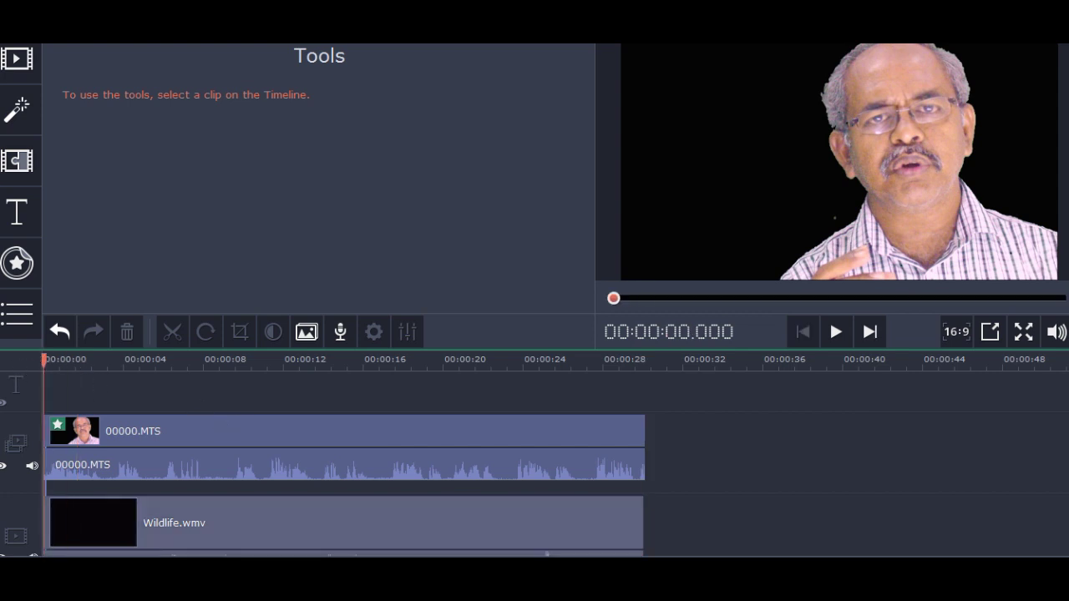
Add a Simple text title at the start of the timeline.
click(17, 213)
click(398, 213)
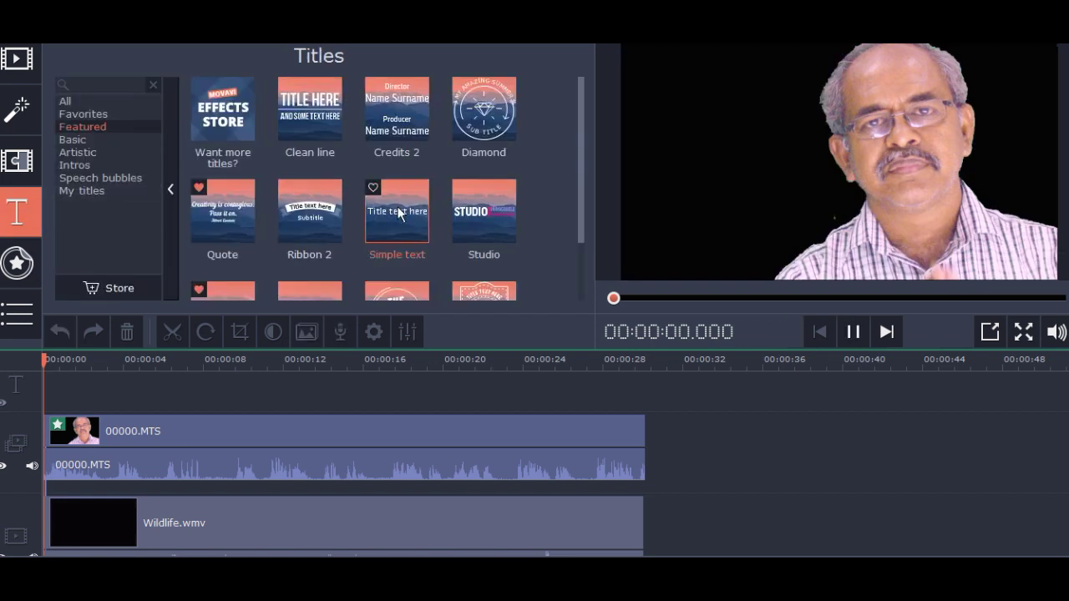
drag(399, 211, 44, 388)
click(105, 387)
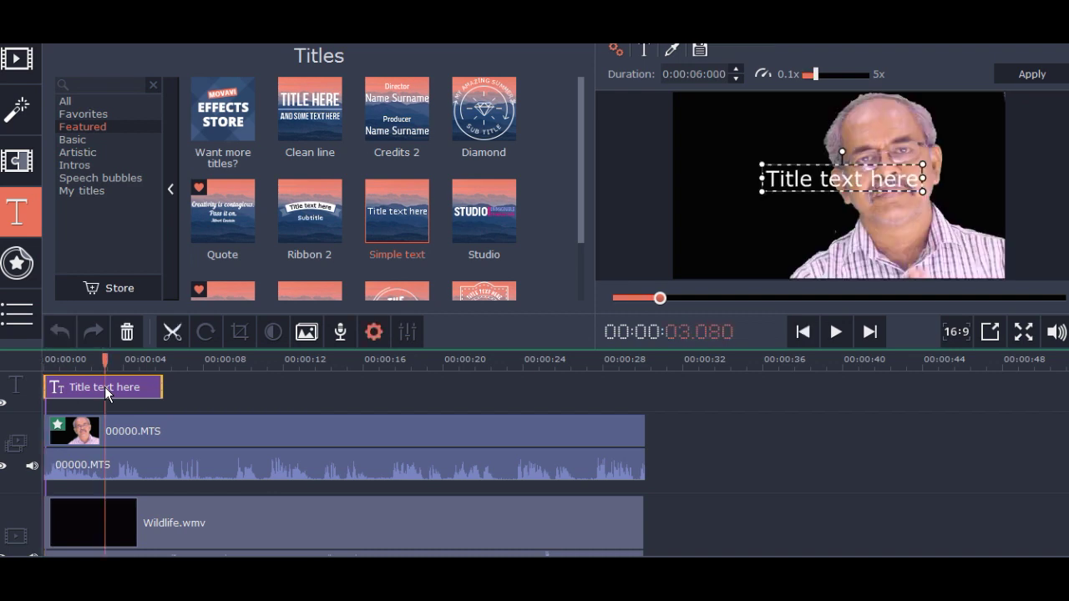
Replace the title's placeholder text with 'OTE'.
double_click(889, 182)
key(ctrl+a)
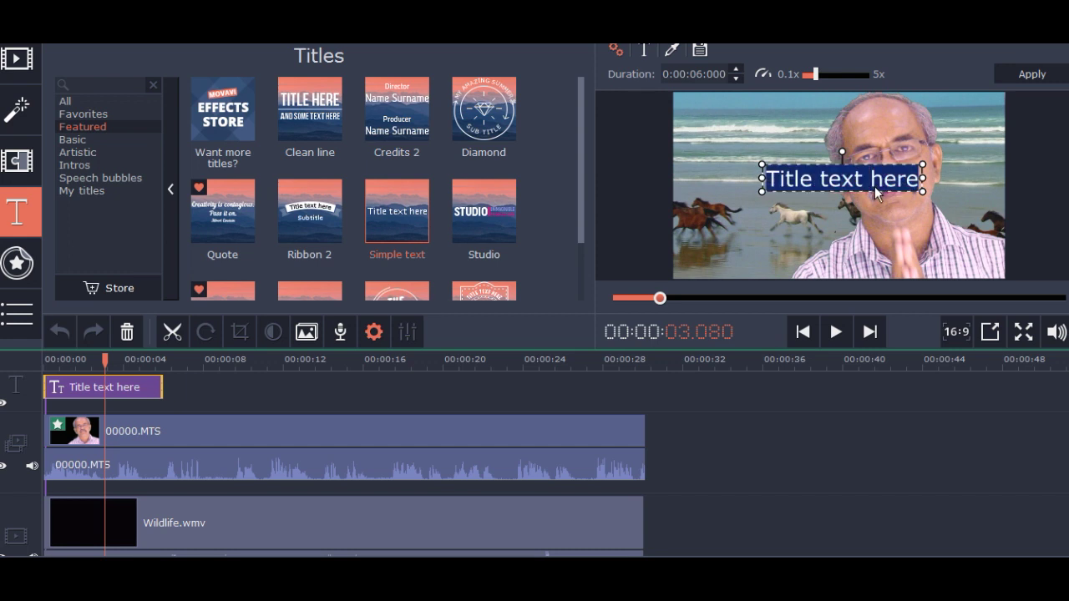
key(BackSpace)
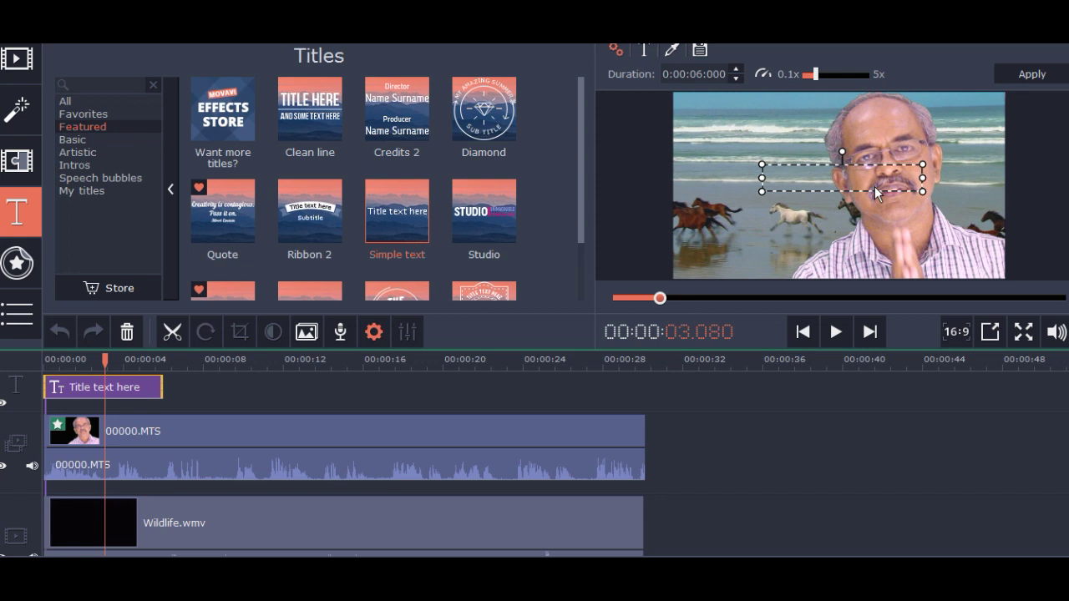
text(OTE)
click(181, 424)
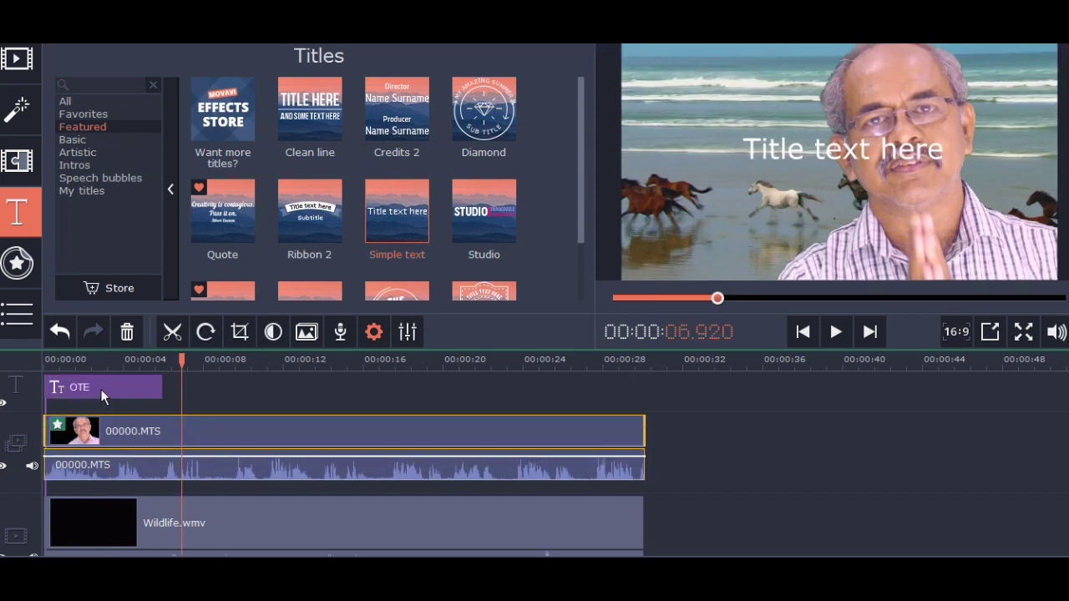
Set the OTE title's font to Uni Ila.Sundaram-05.
click(101, 389)
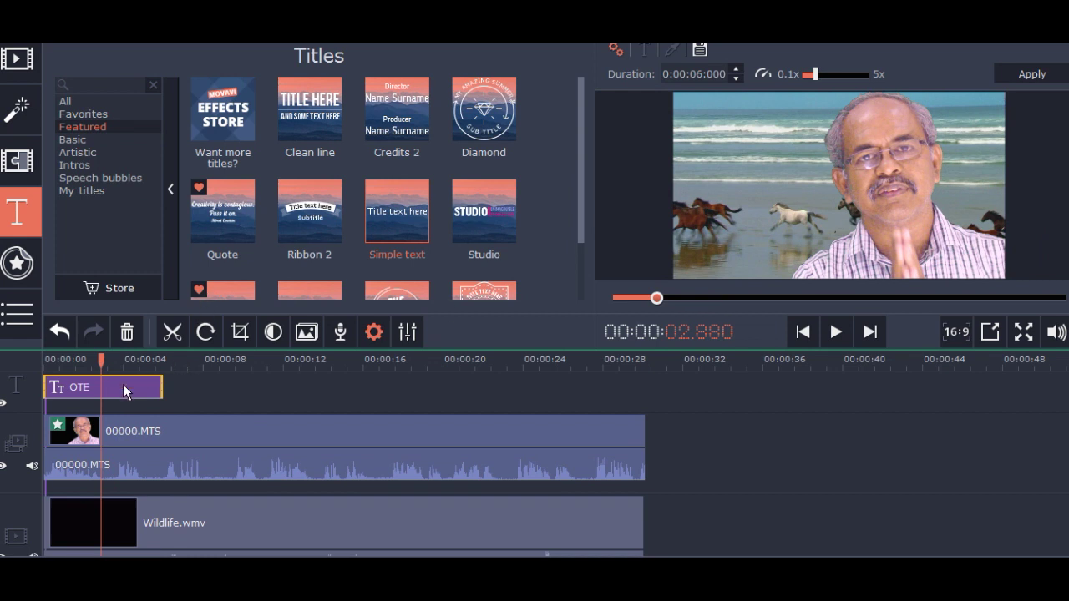
double_click(73, 387)
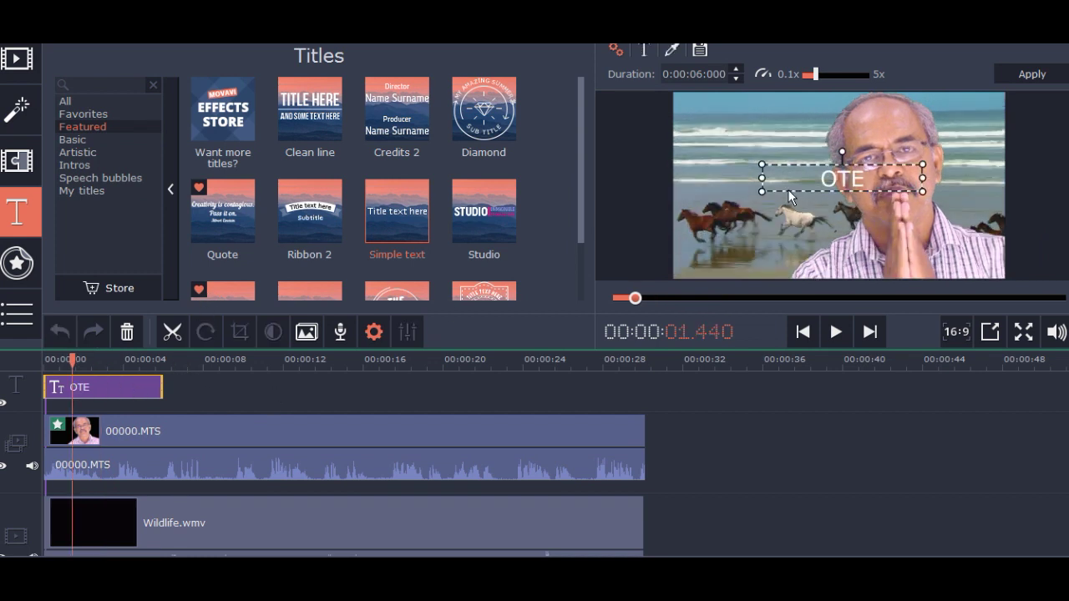
drag(785, 189, 712, 188)
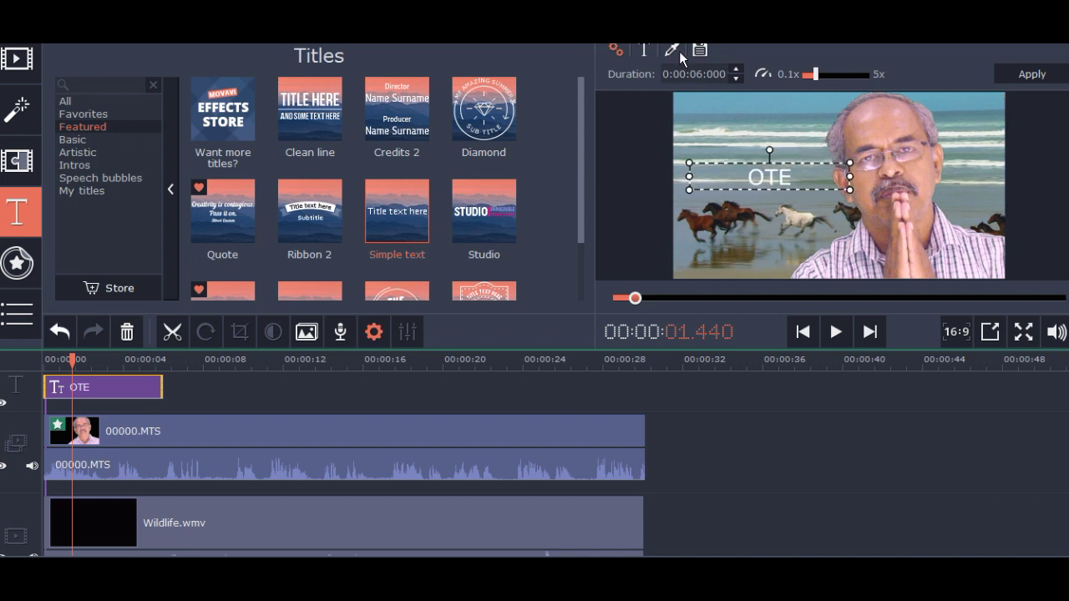
click(644, 52)
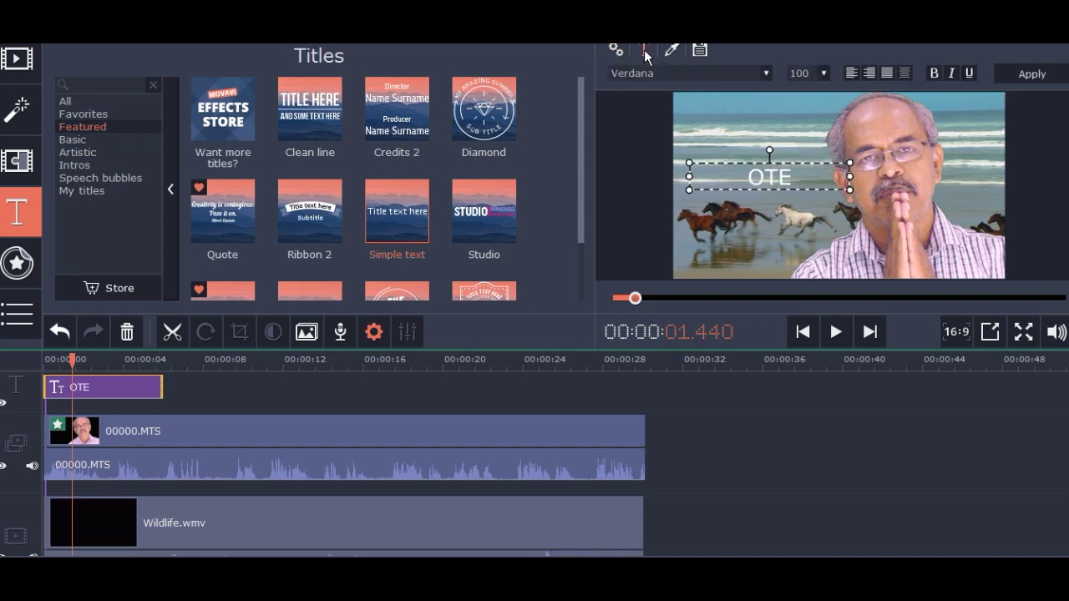
click(709, 77)
click(693, 113)
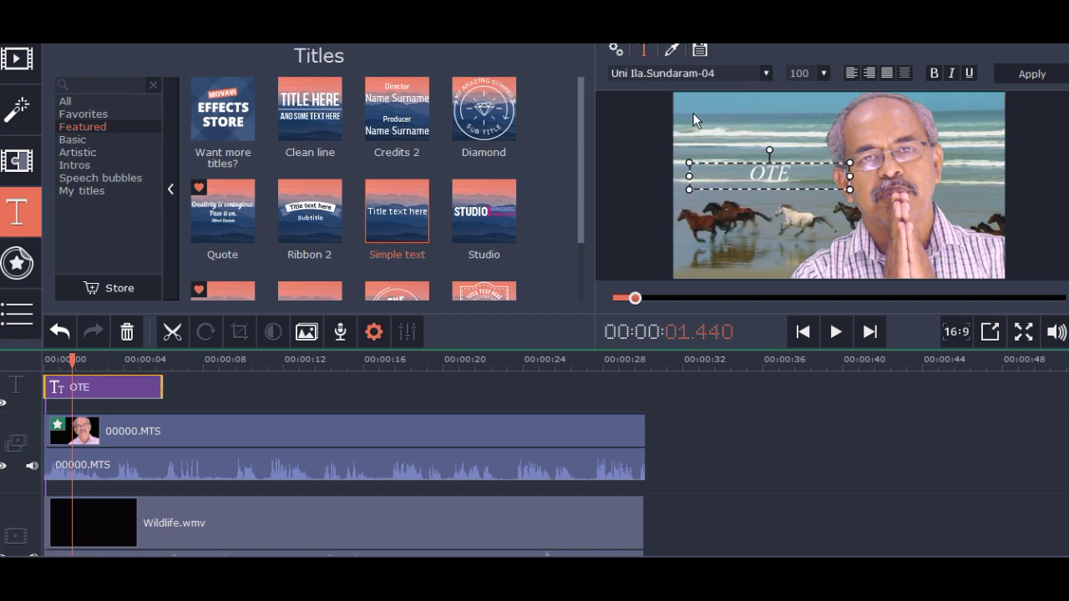
key(Down)
Make the OTE title bold and place it in the video's top-right corner.
click(936, 72)
click(952, 69)
click(953, 73)
drag(762, 189, 981, 115)
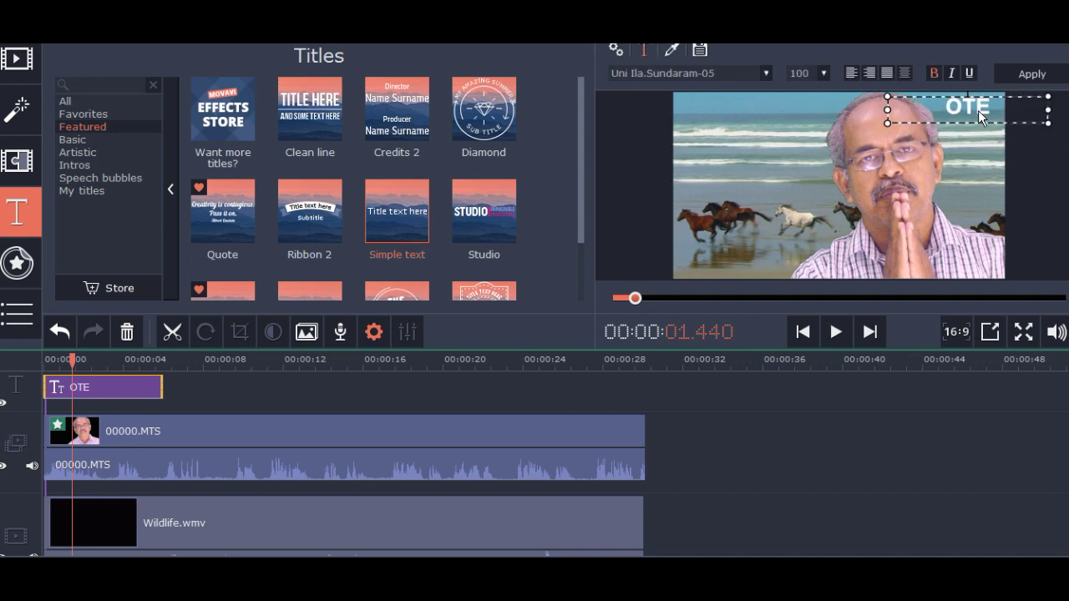
click(1008, 166)
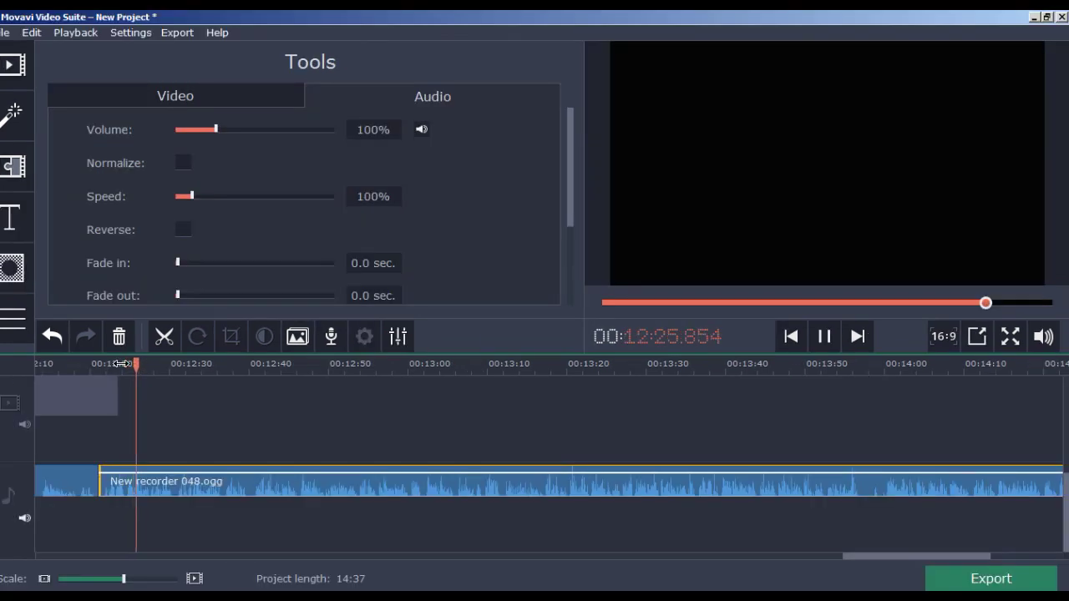
Name the export file 'VIDEO 1'.
click(980, 581)
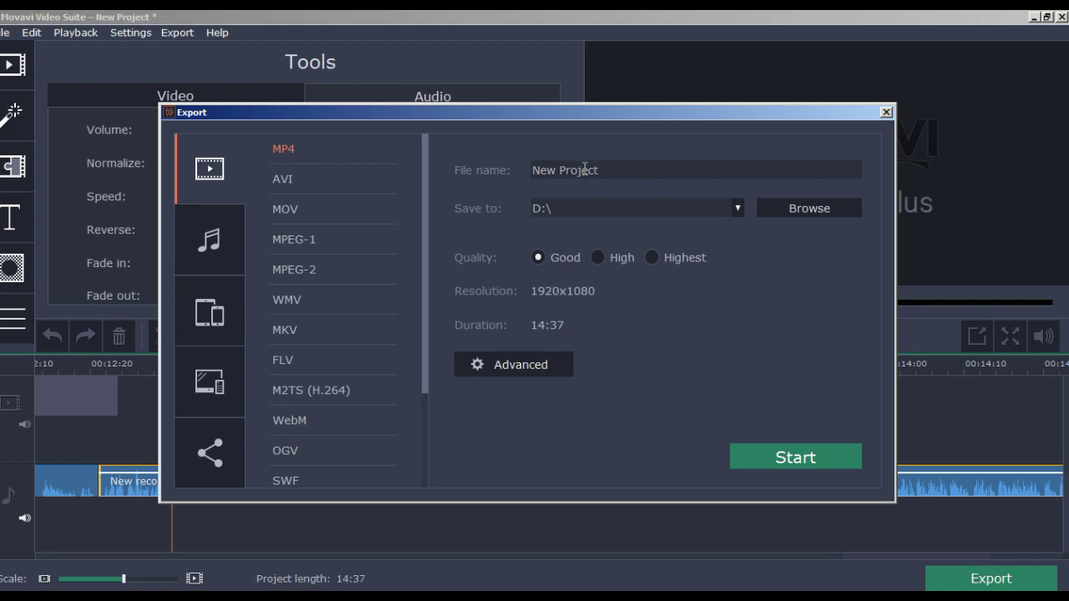
drag(598, 170, 531, 170)
text(VIDEO 1)
key(Tab)
Set advanced export settings to 1280x720, H.264 codec, and 24 fps.
click(528, 364)
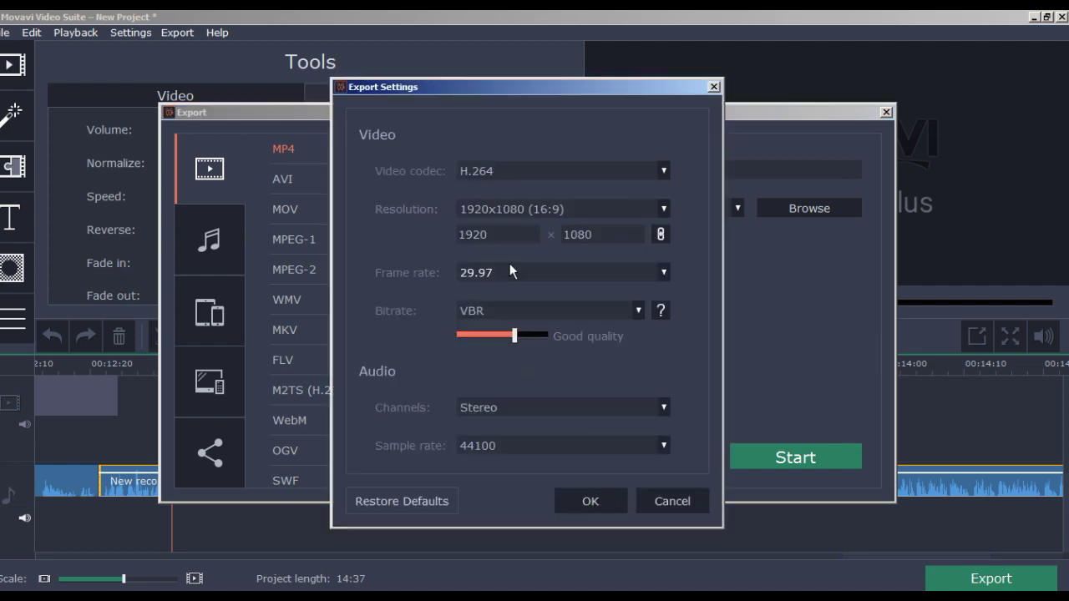
click(512, 209)
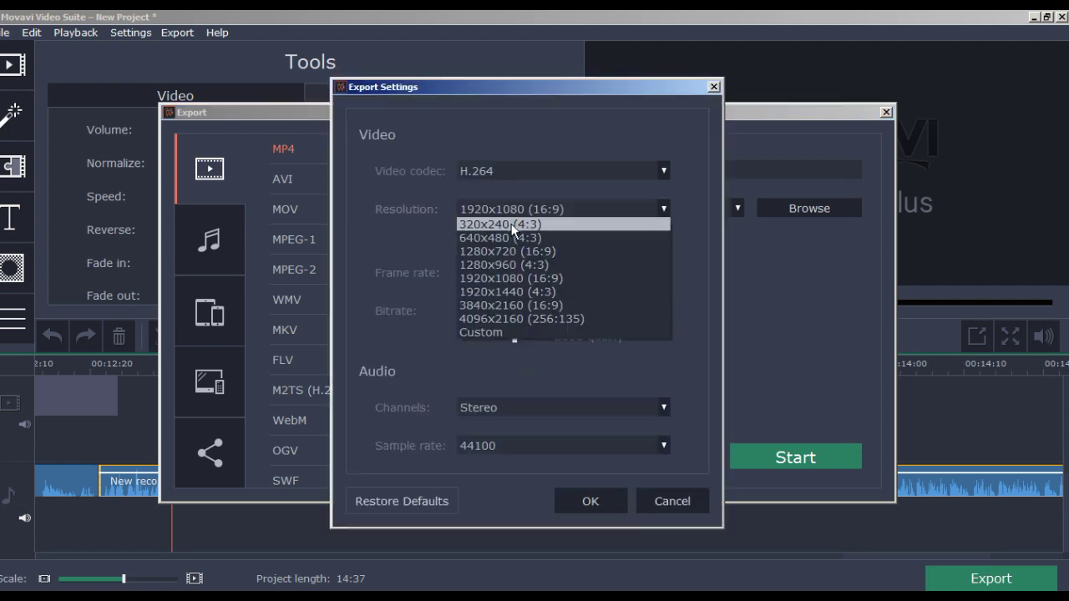
click(510, 250)
click(507, 177)
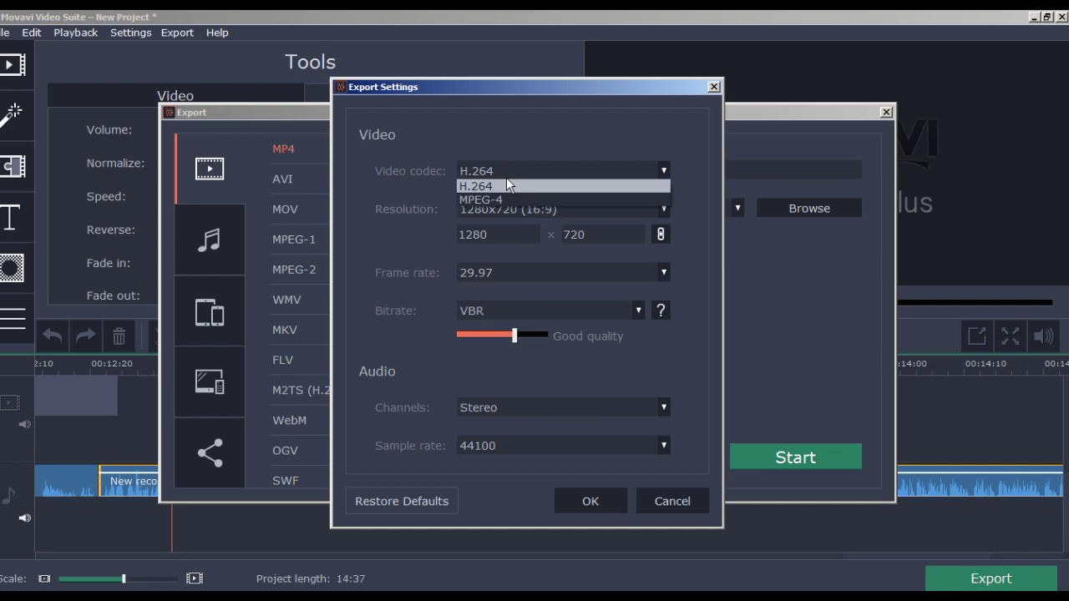
click(506, 185)
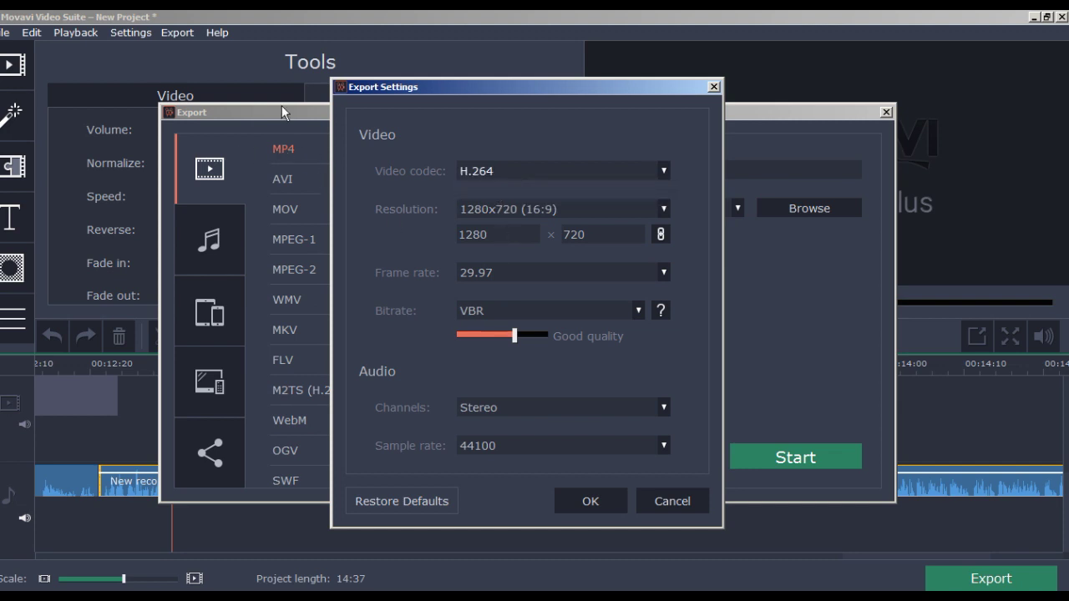
click(521, 274)
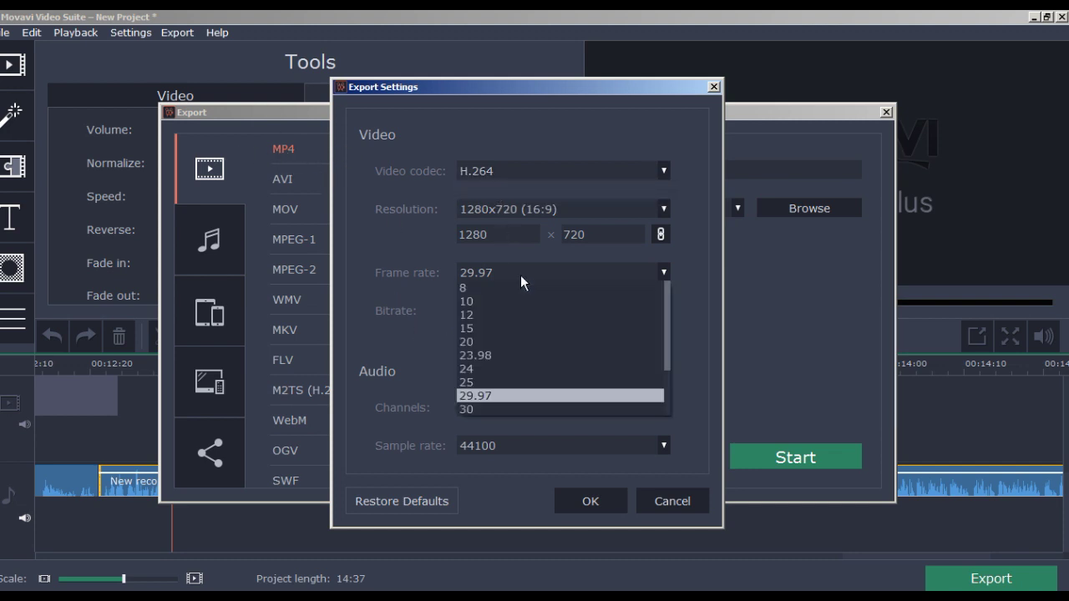
click(501, 370)
click(587, 503)
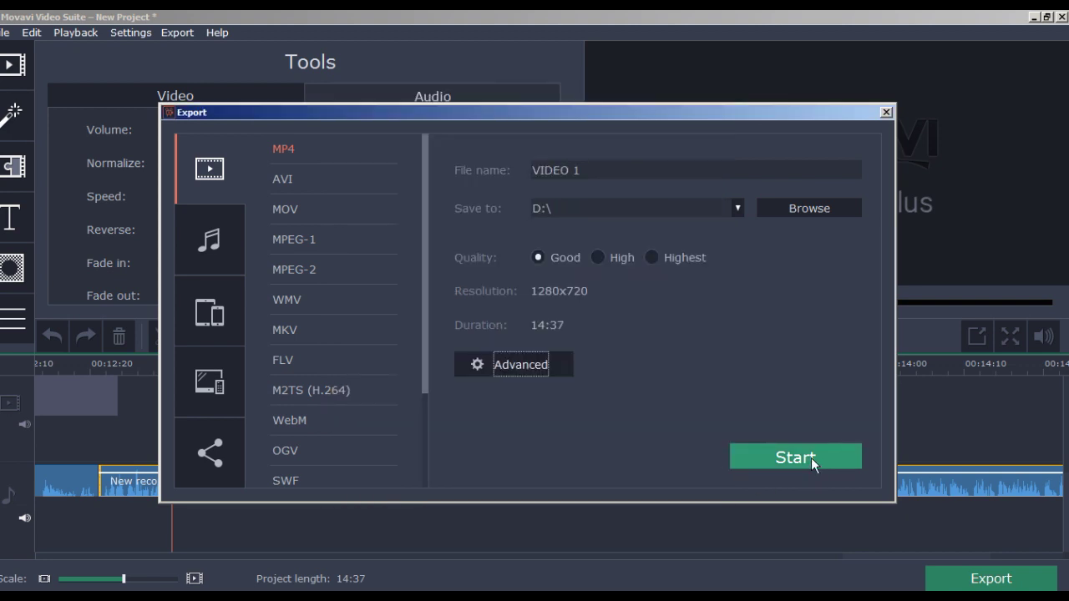
Start saving VIDEO 1 as an MP4 to D:\.
click(811, 458)
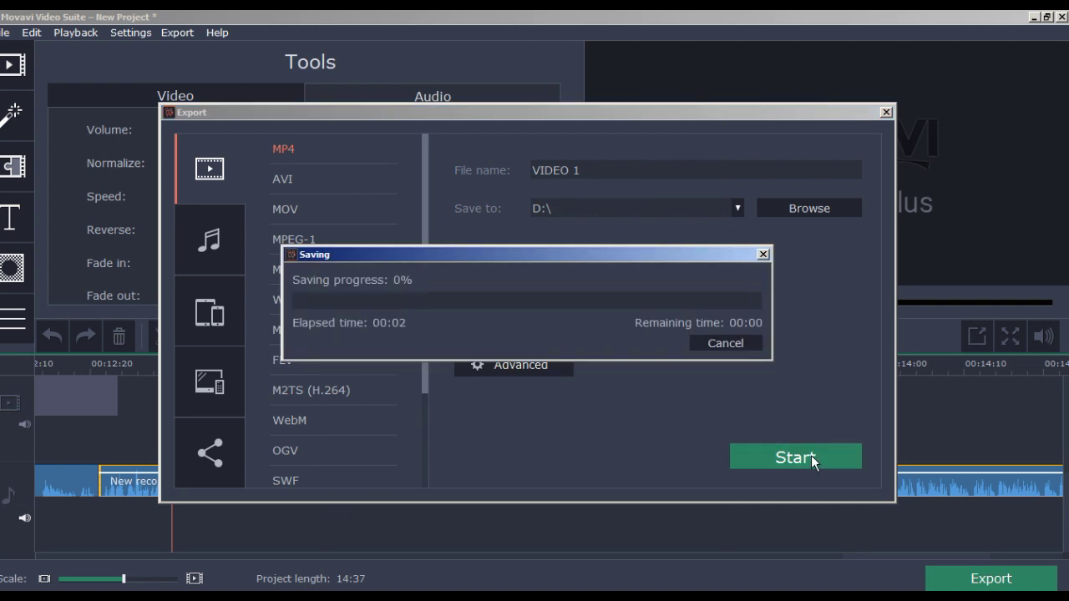